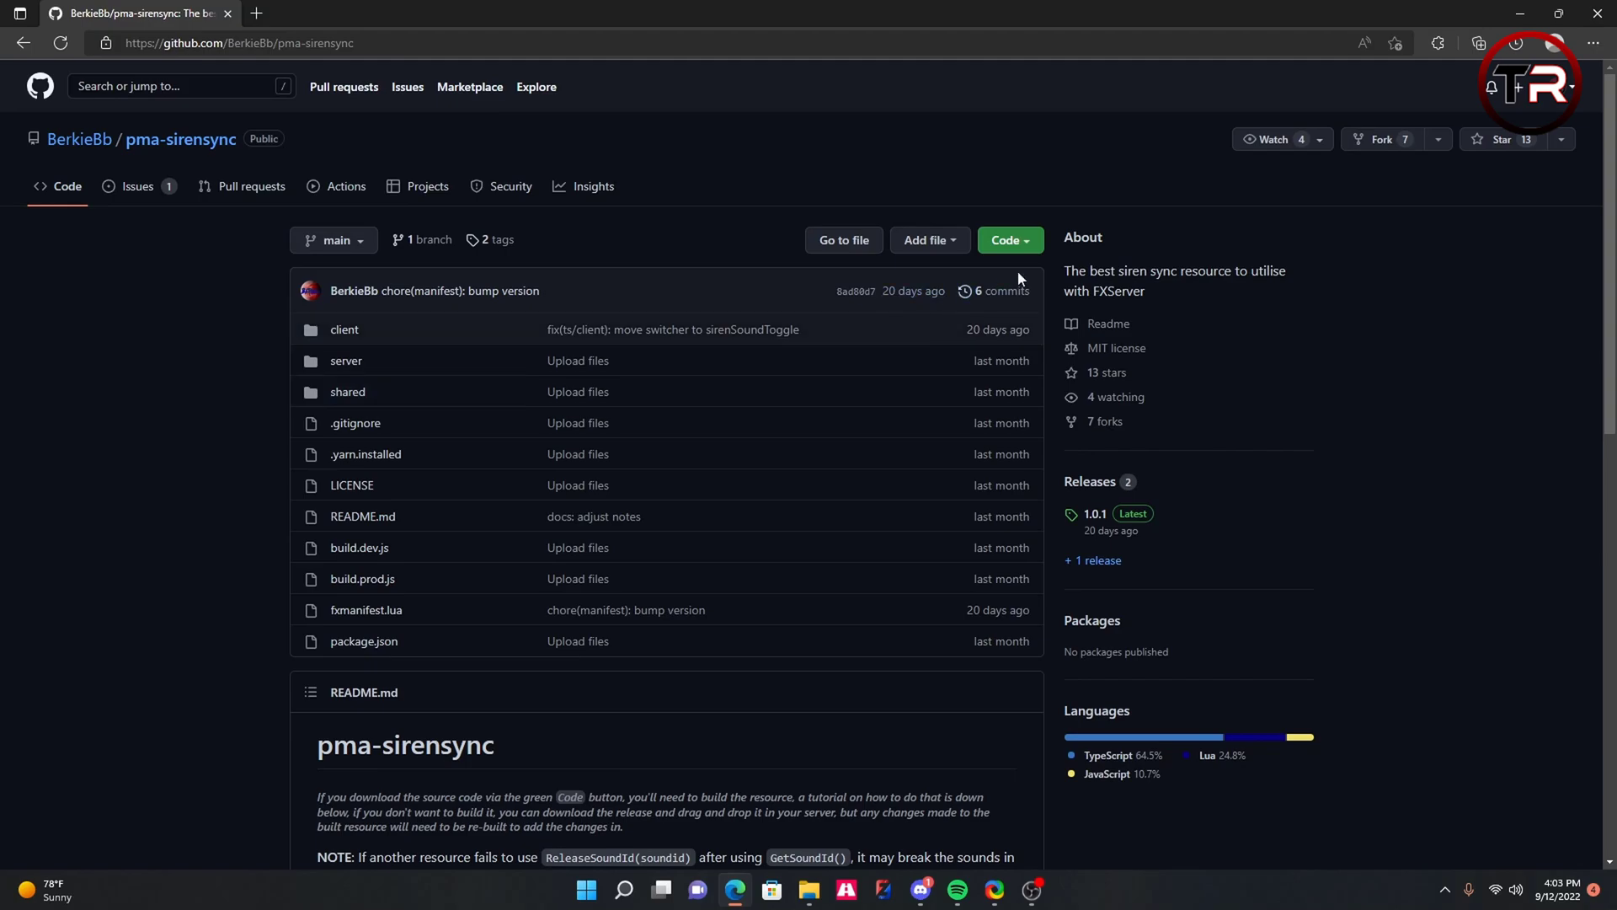
Download pma-sirensync.zip from the repository's 1.0.1 release assets and minimize the browser
left_click(1007, 240)
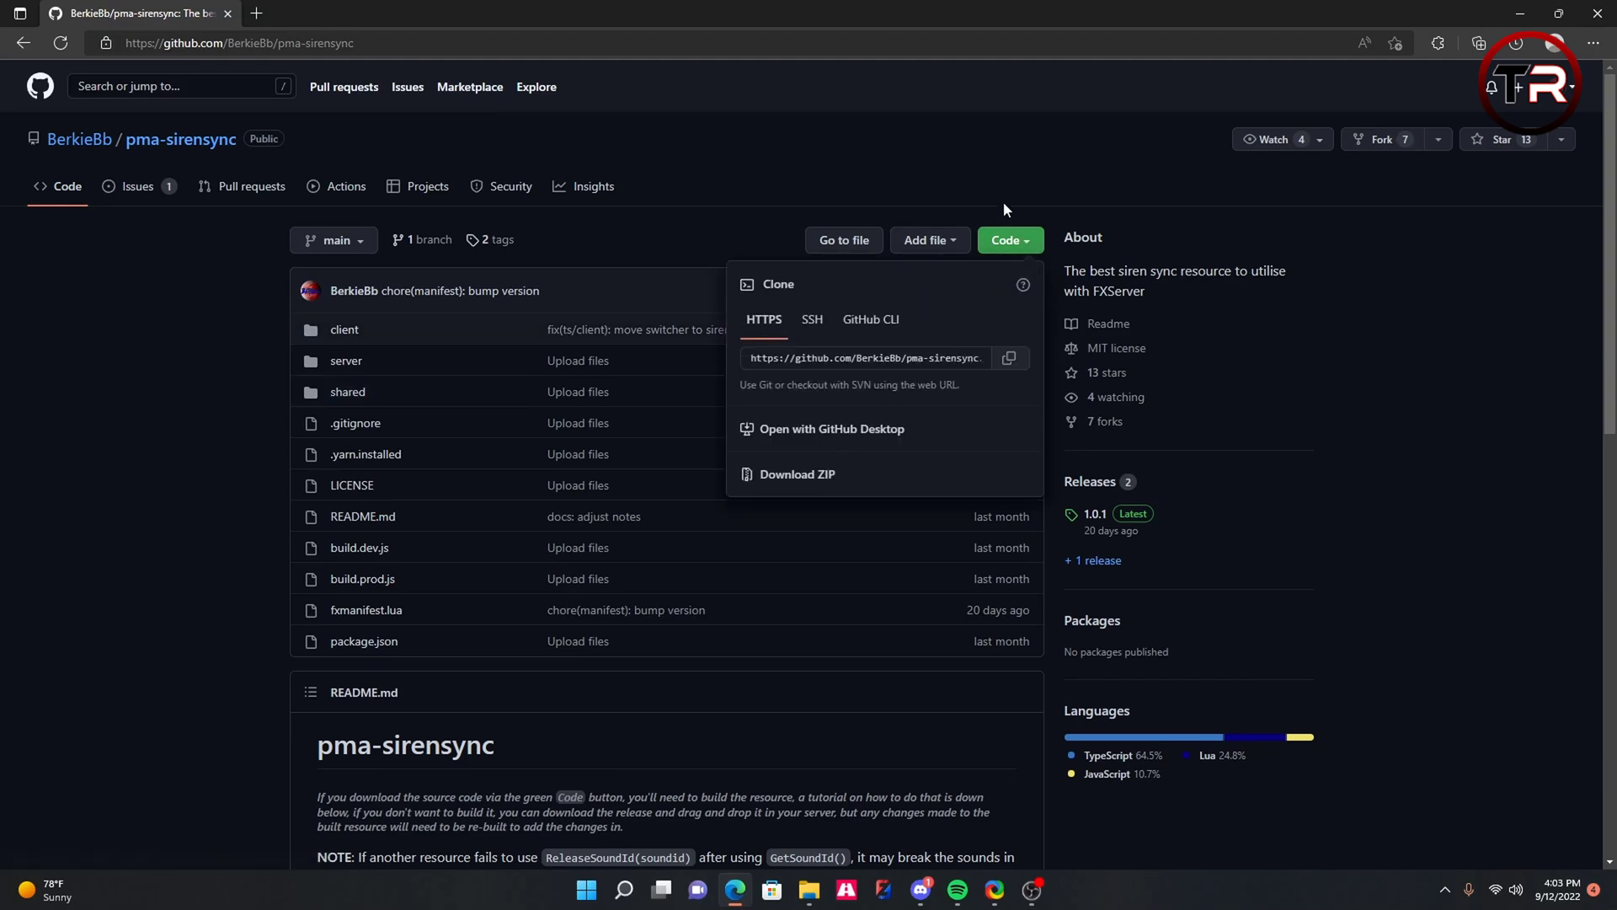
left_click(1049, 354)
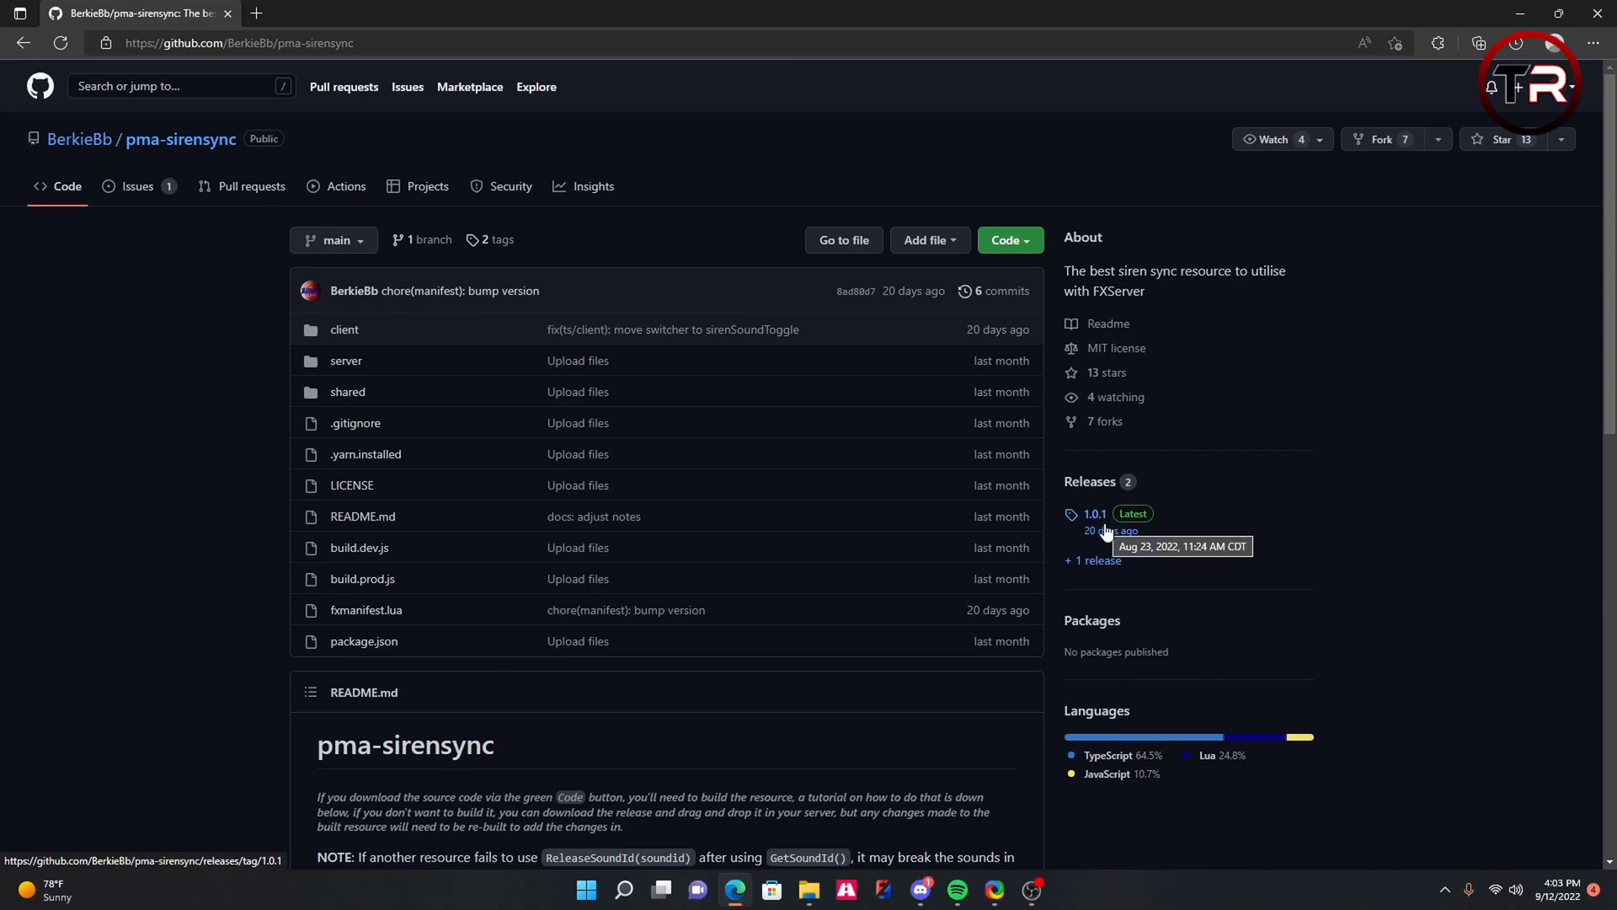
left_click(1095, 515)
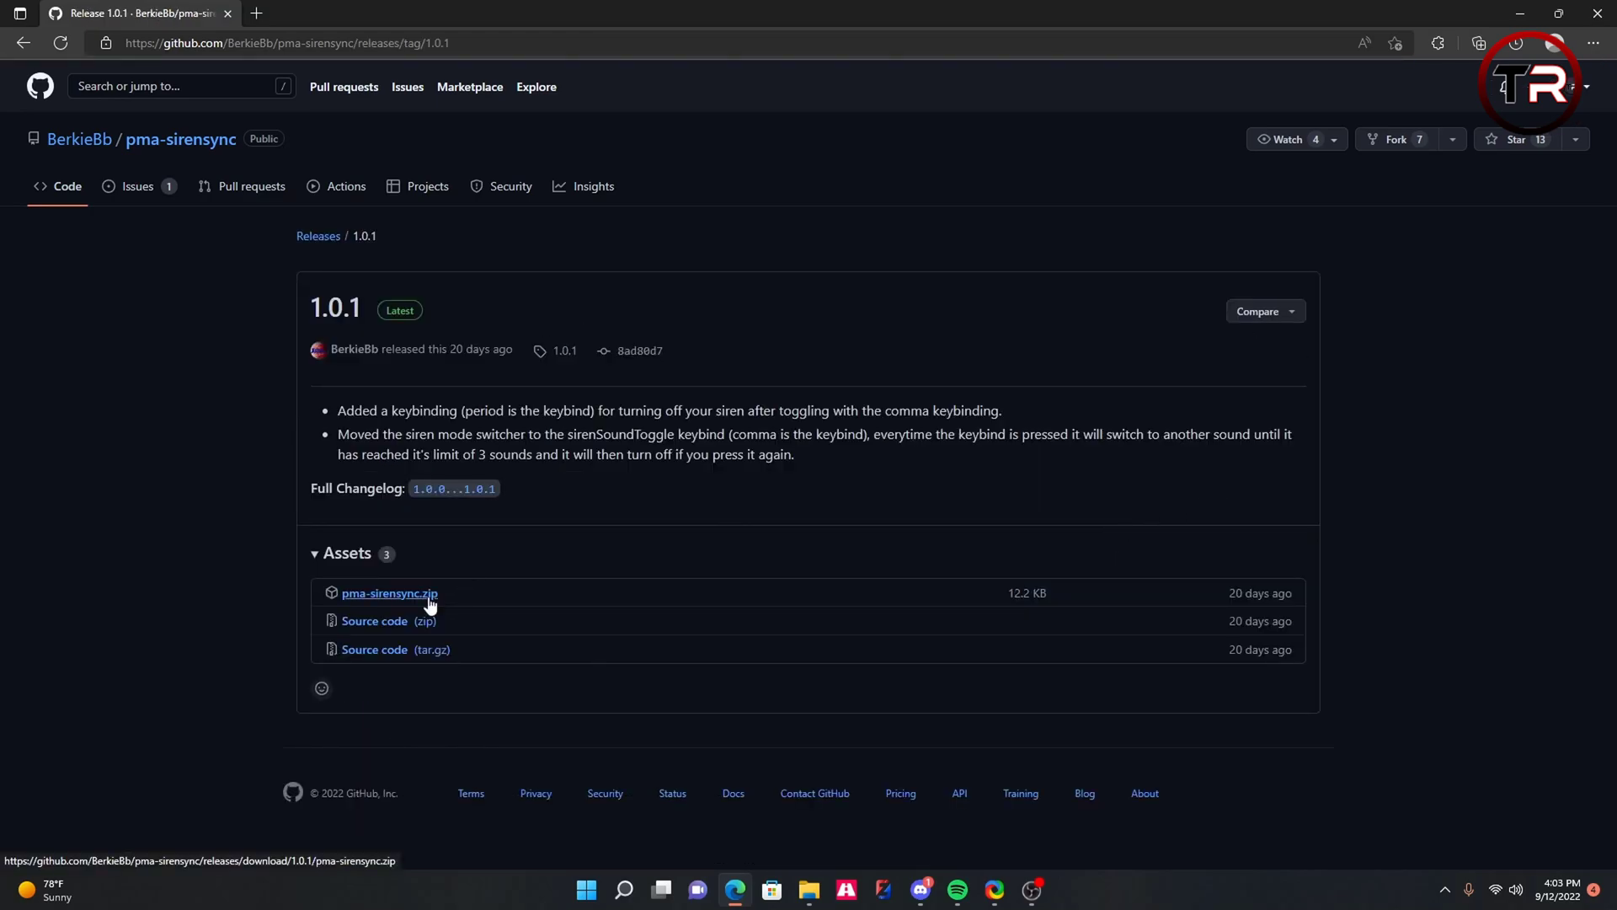
left_click(389, 593)
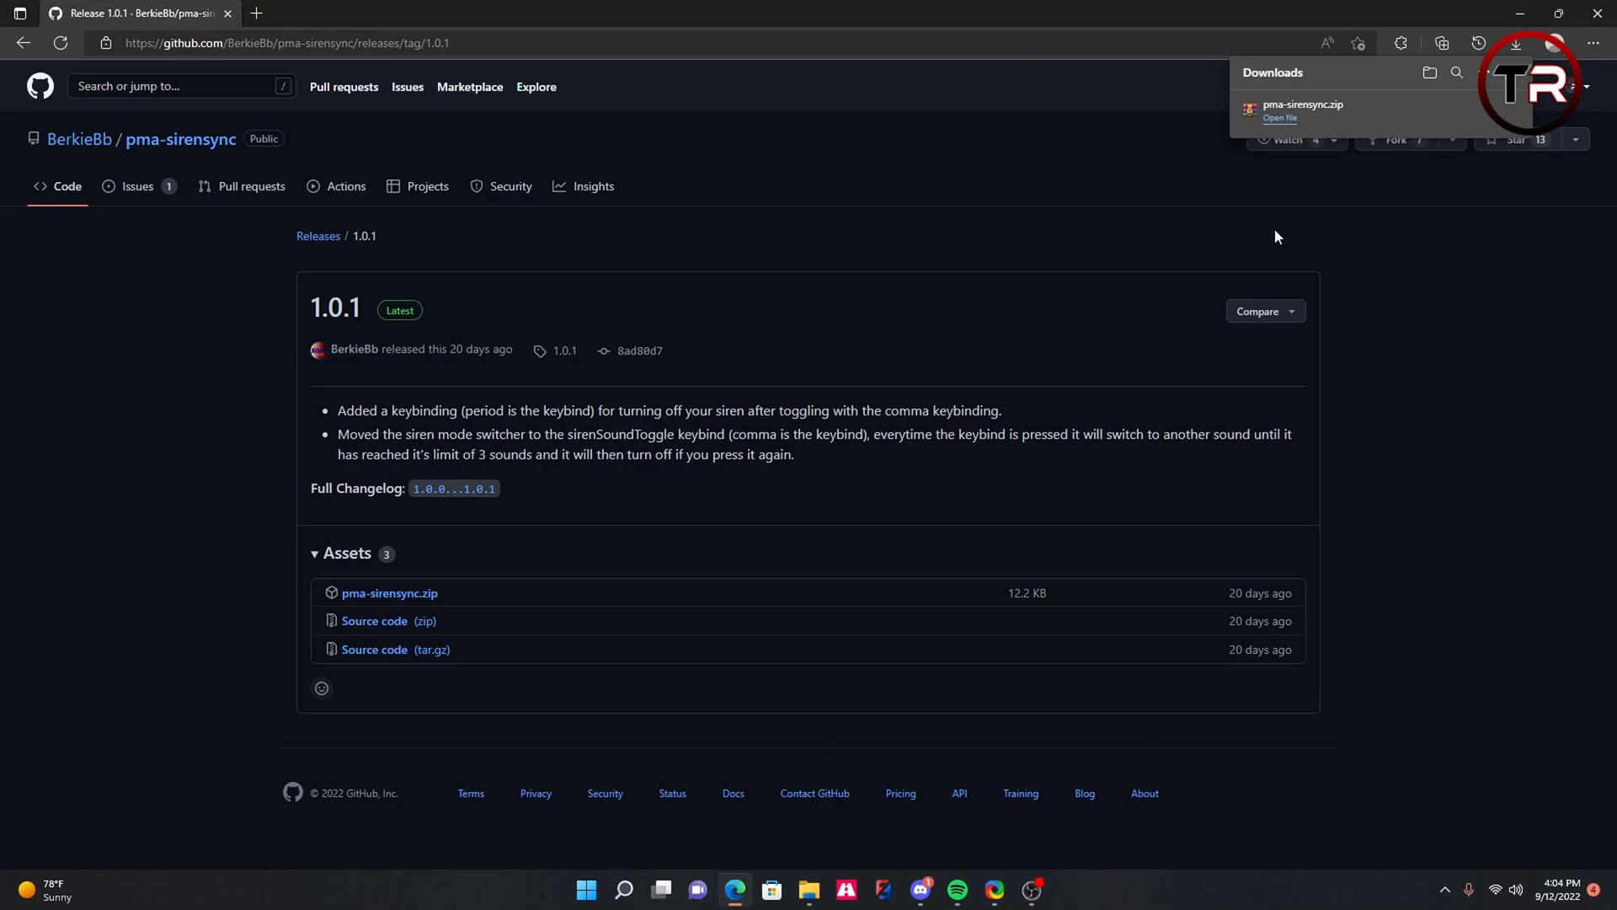
left_click(1520, 14)
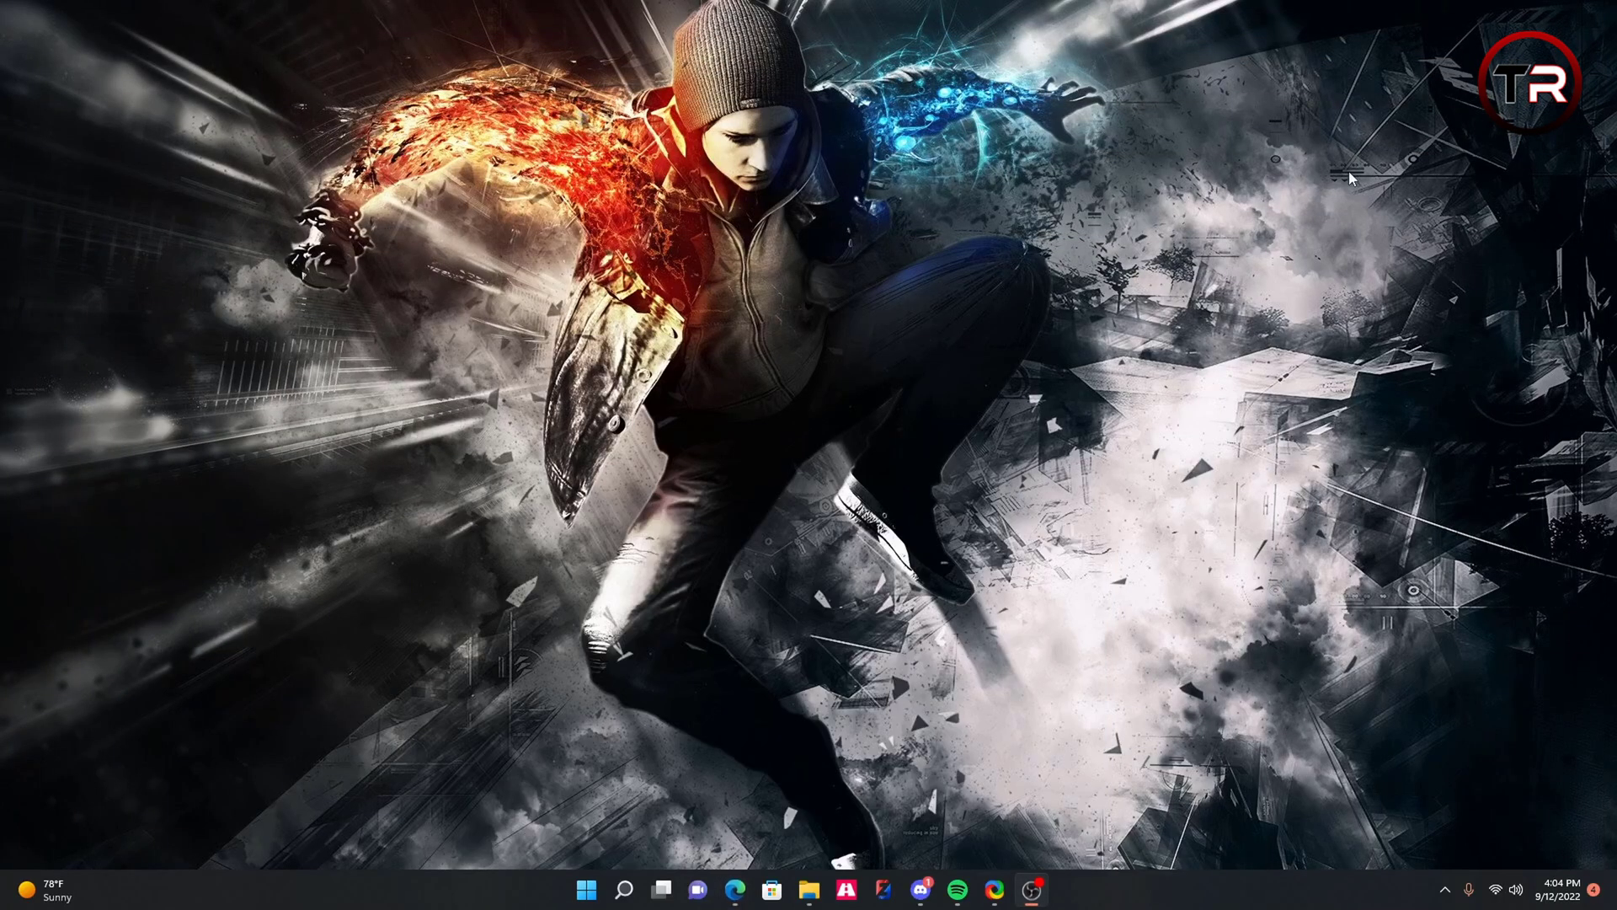
mouse_move(809, 890)
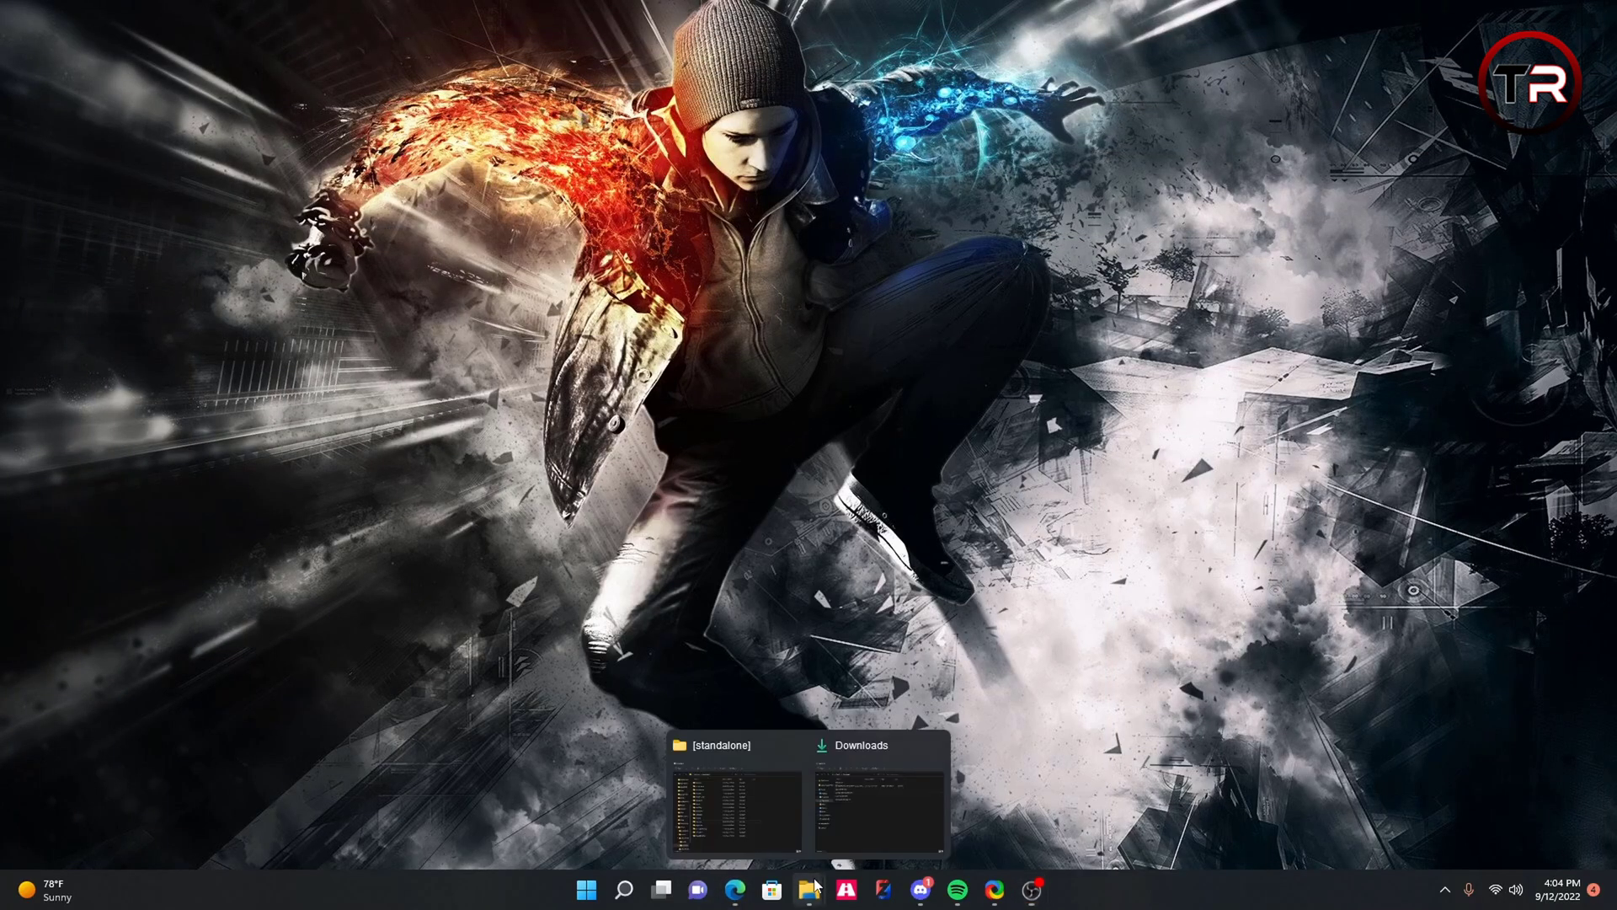
Open the downloaded pma-sirensync archive from the Downloads folder in WinRAR
left_click(844, 838)
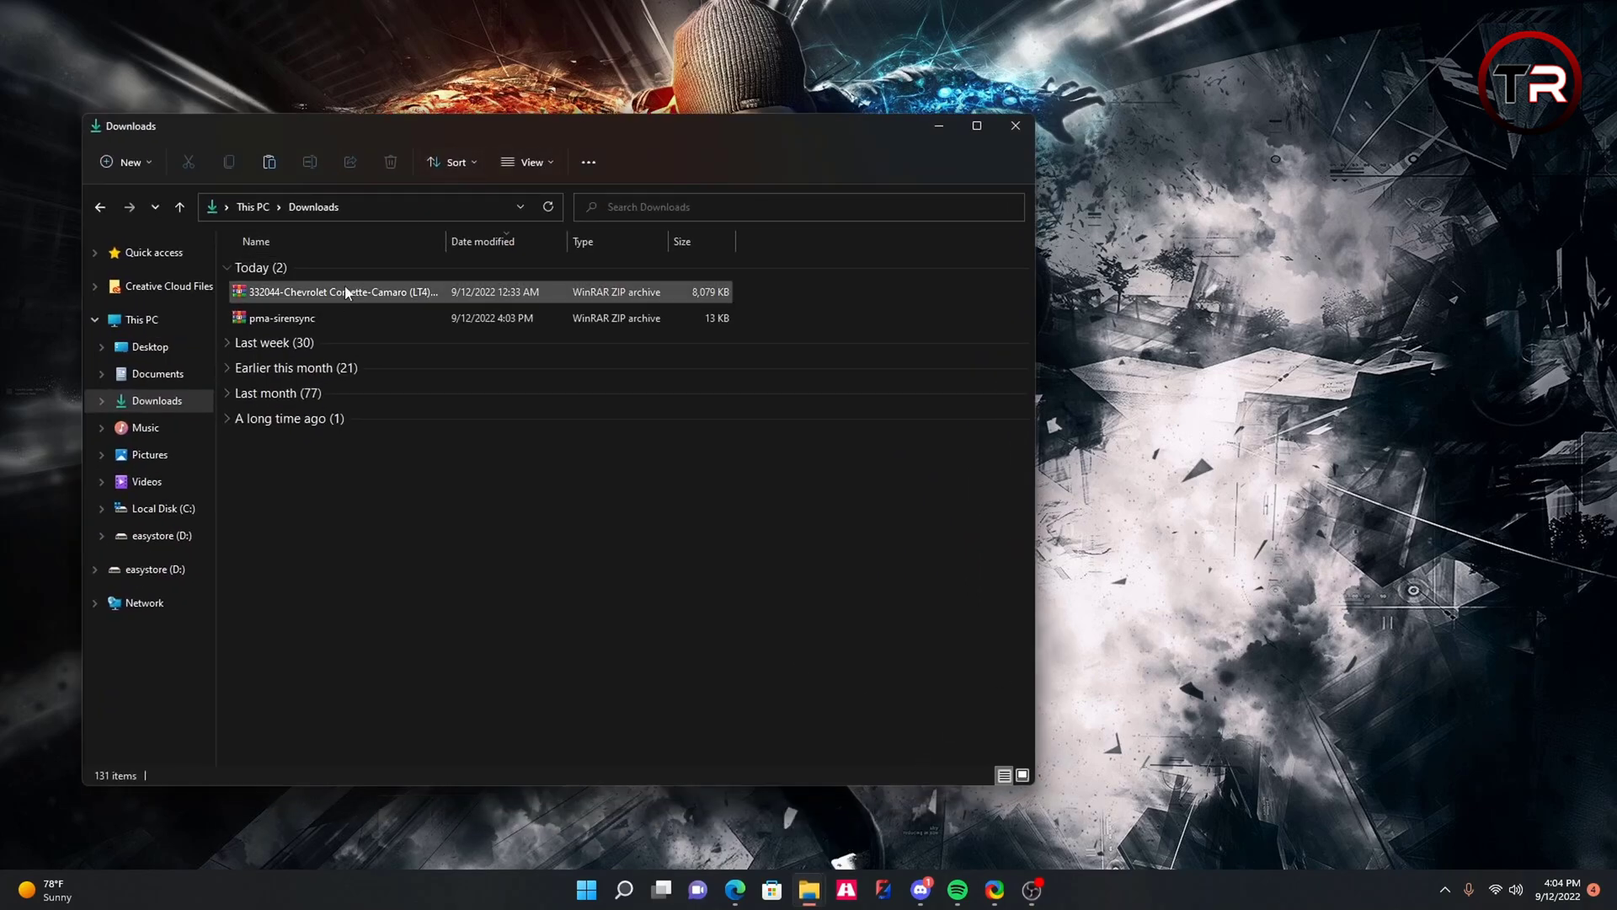
left_click(328, 319)
double_click(328, 318)
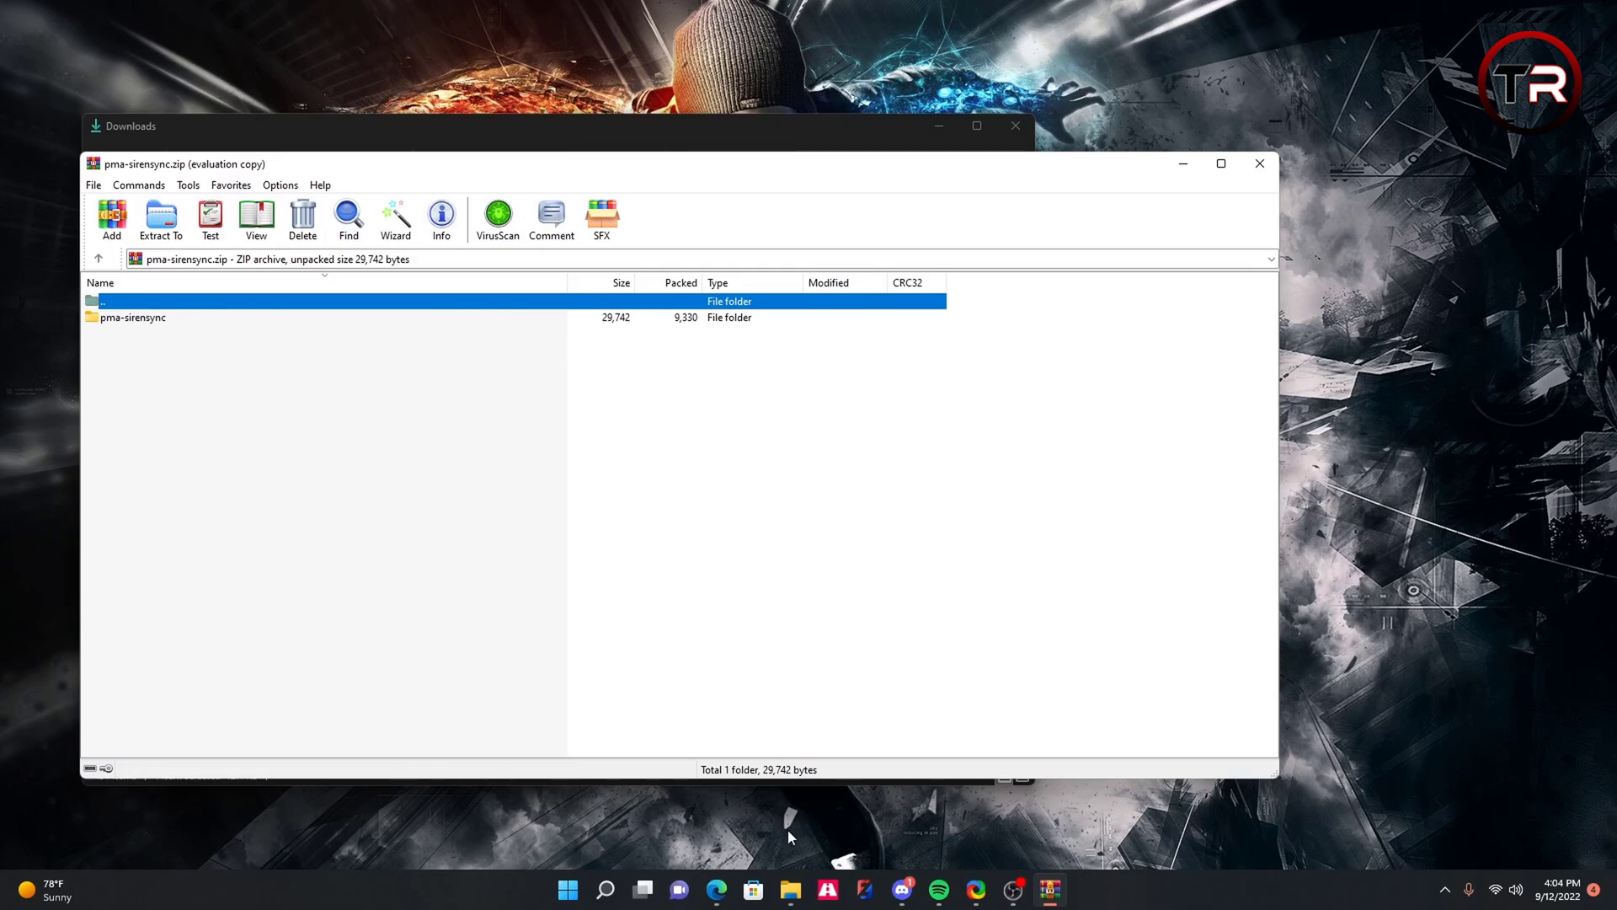
Copy the pma-sirensync folder into resources/[standalone], then go back up to the server's base folder
left_click(791, 889)
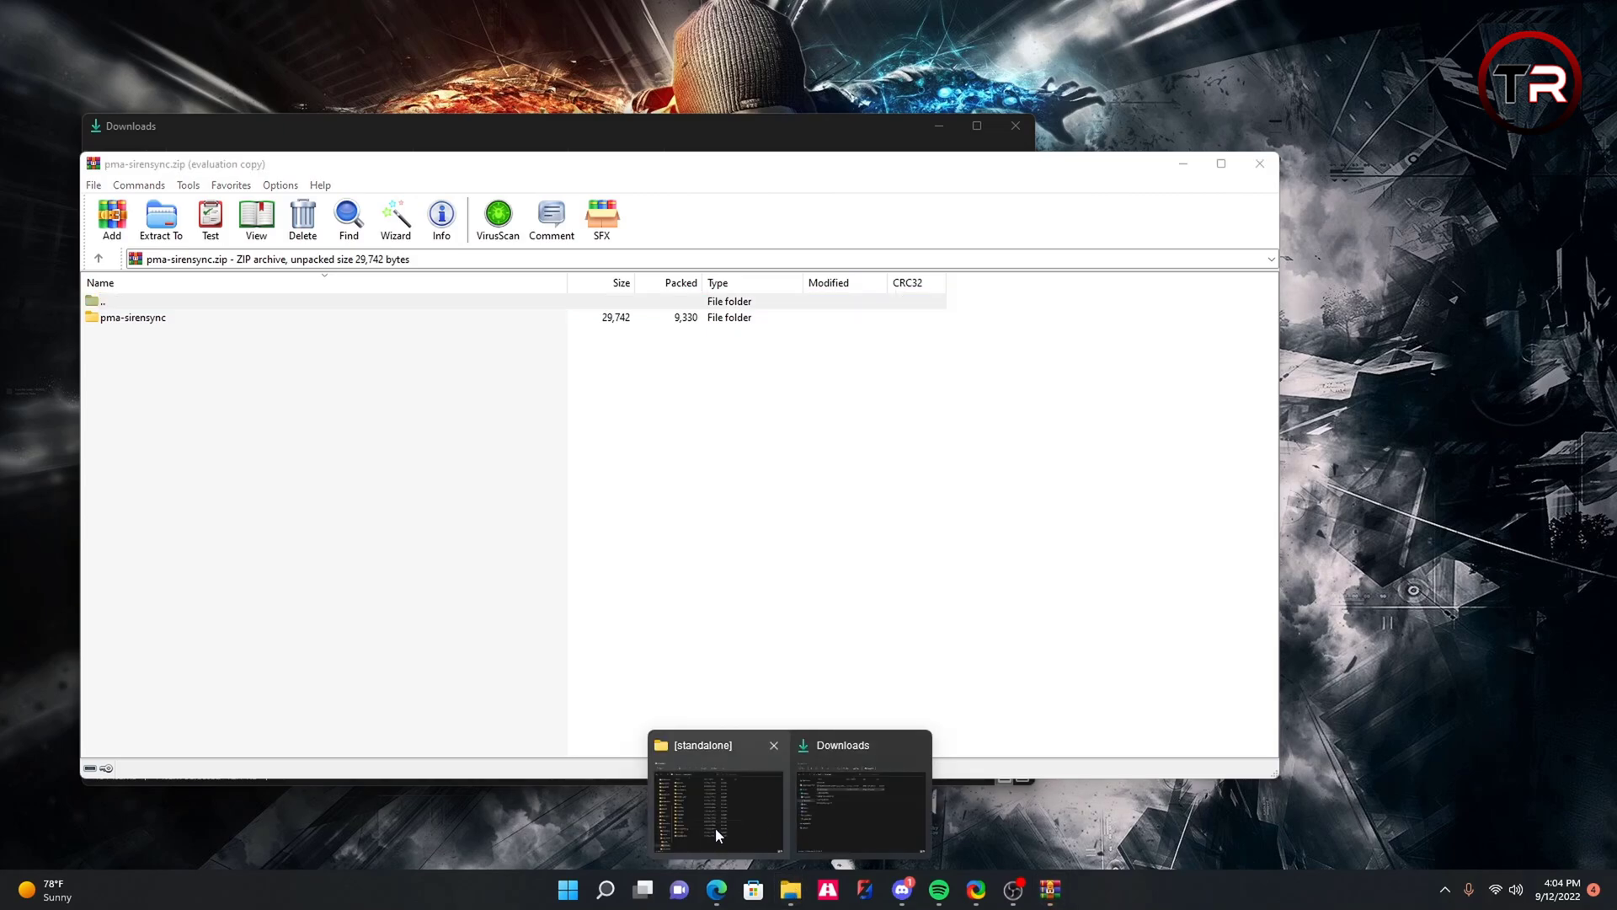
left_click(716, 796)
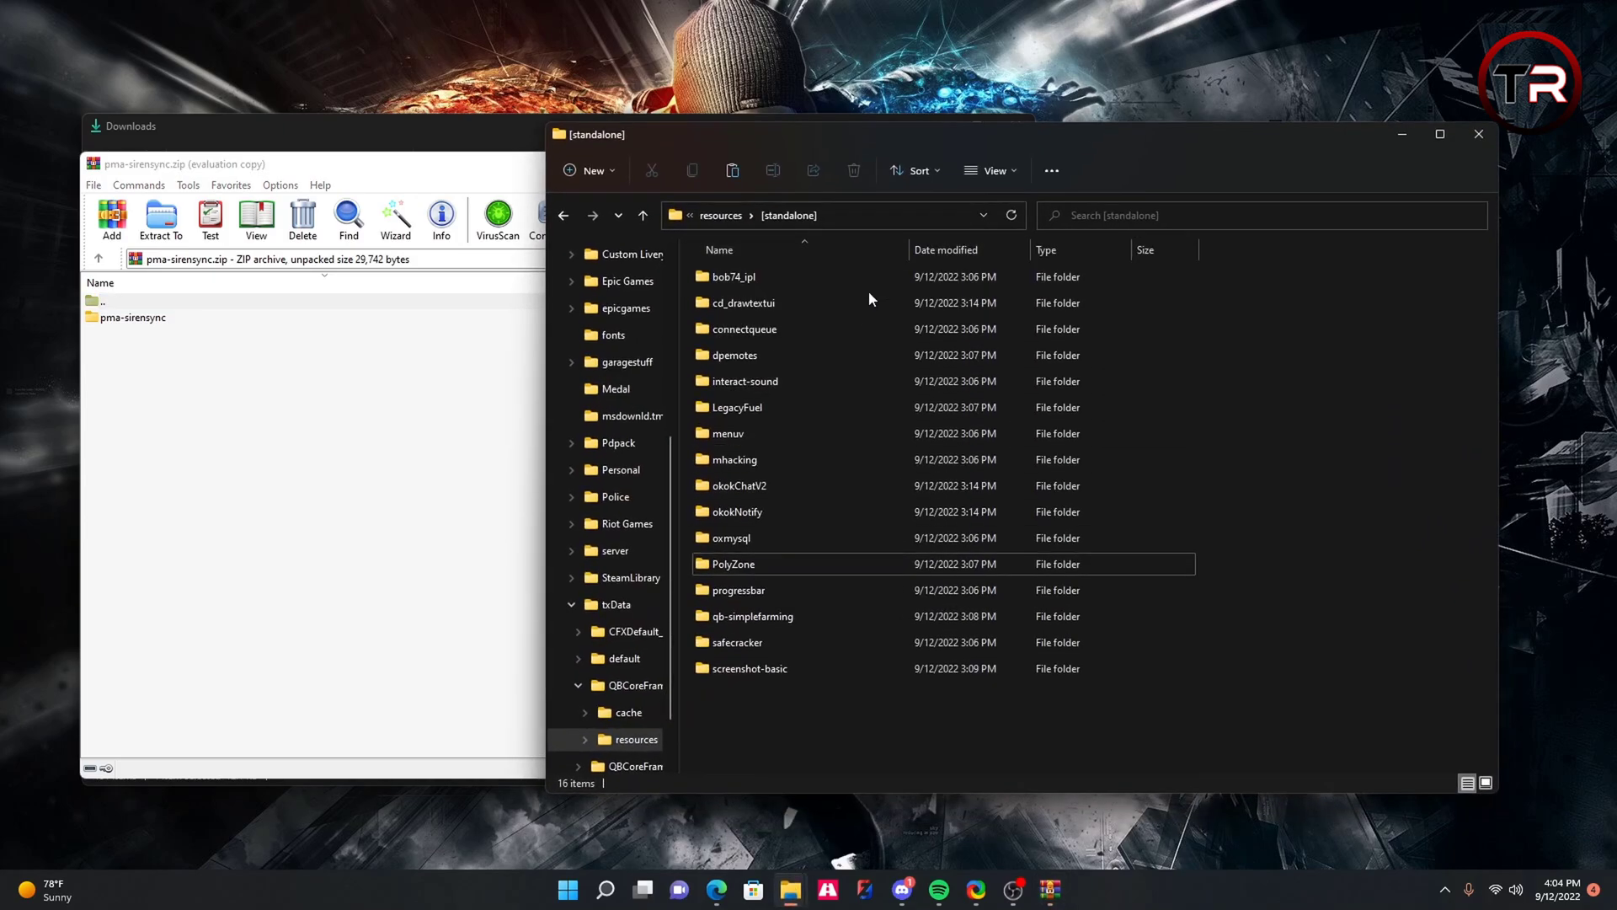
mouse_move(133, 318)
left_mouse_down()
mouse_move(1336, 299)
mouse_move(1386, 341)
left_mouse_up()
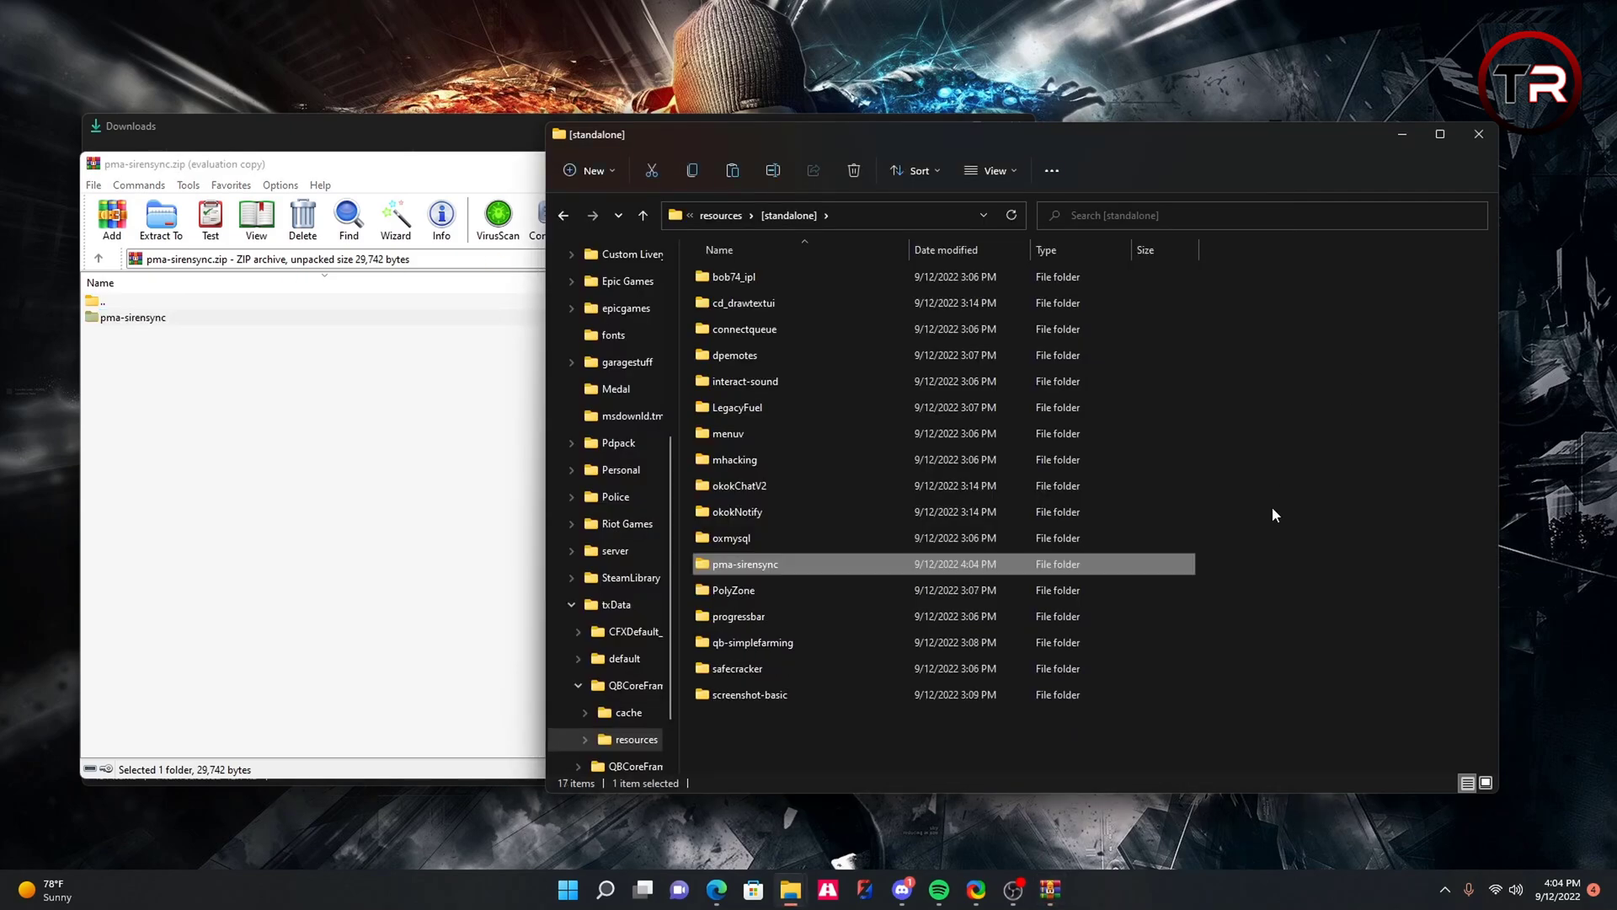
left_click(721, 216)
left_click(771, 223)
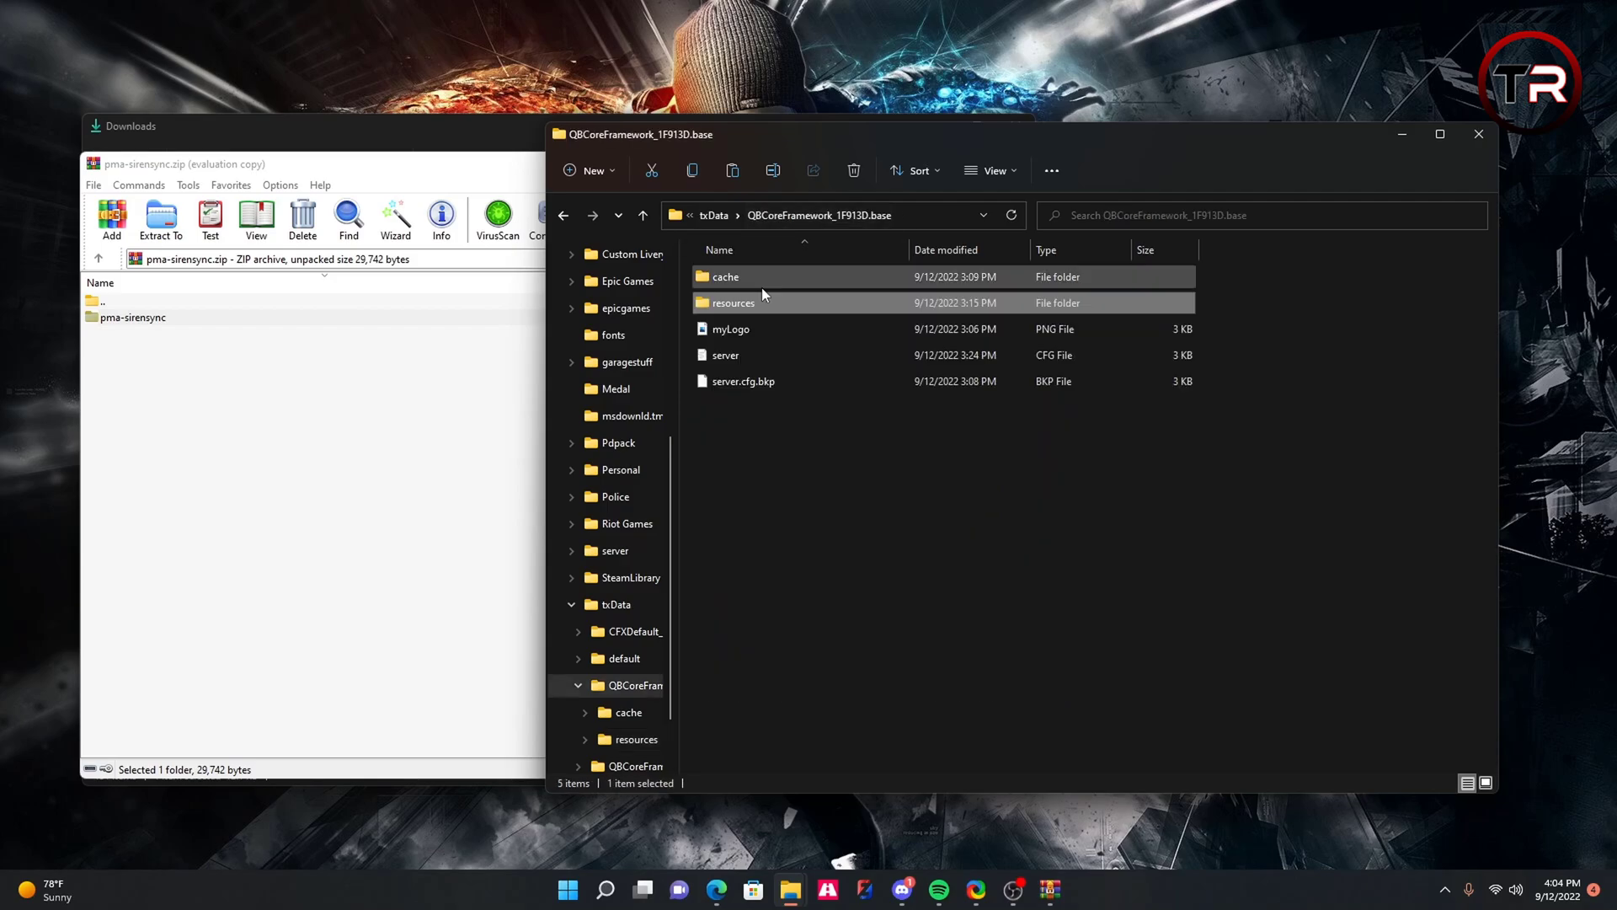
Add an 'ensure pma-sirensync' line after [TRScripts] in server.cfg, then remove it again
double_click(733, 380)
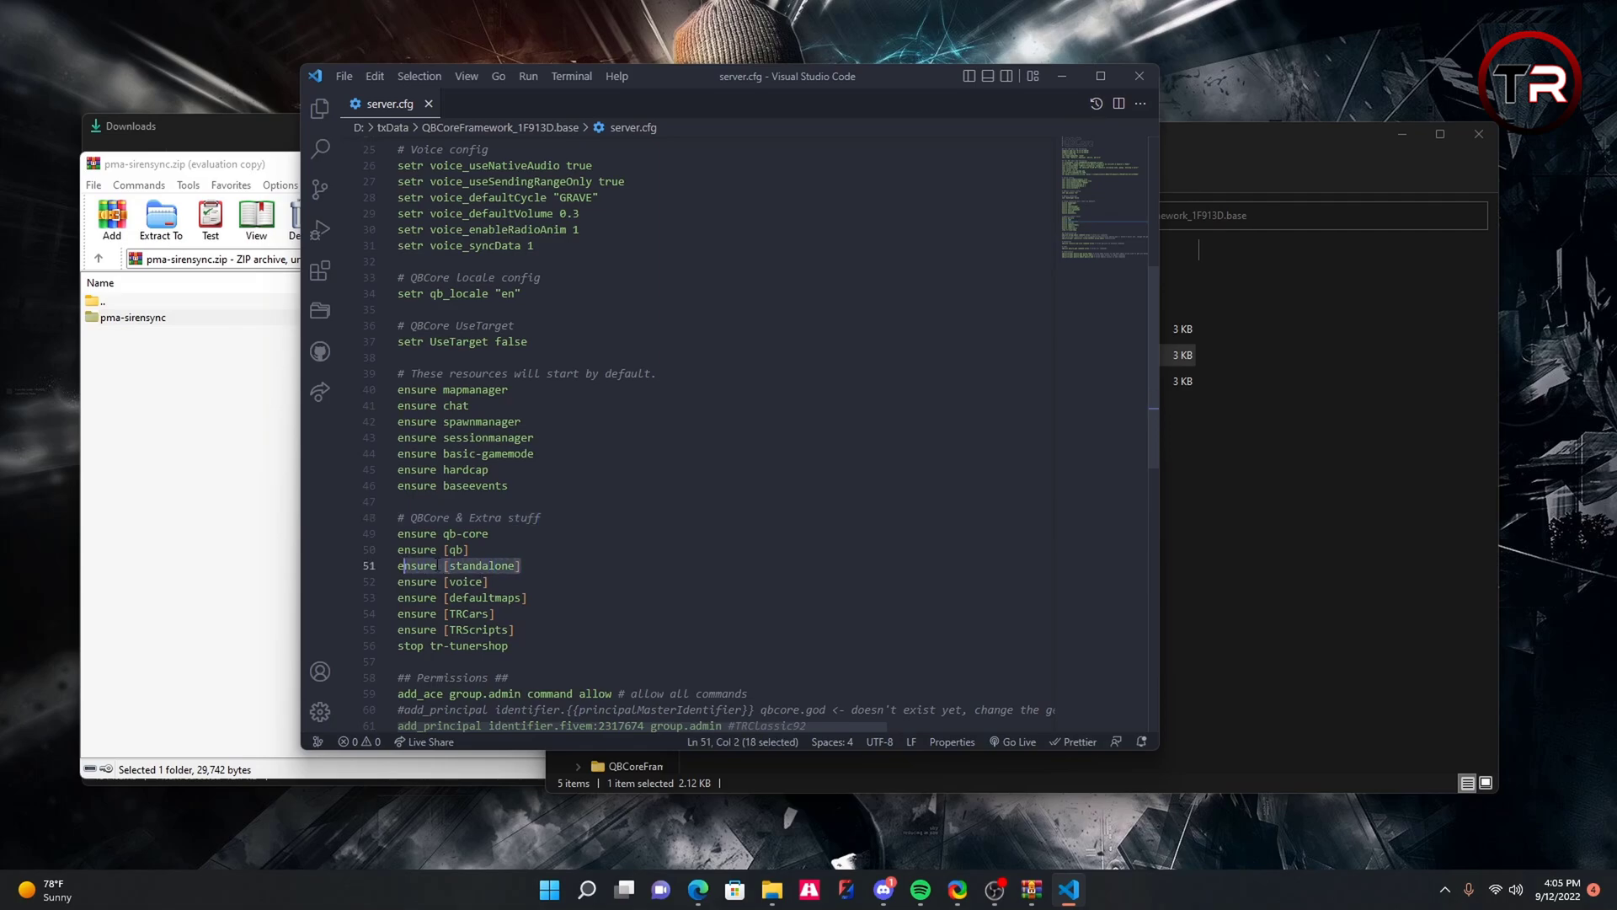
left_click(544, 556)
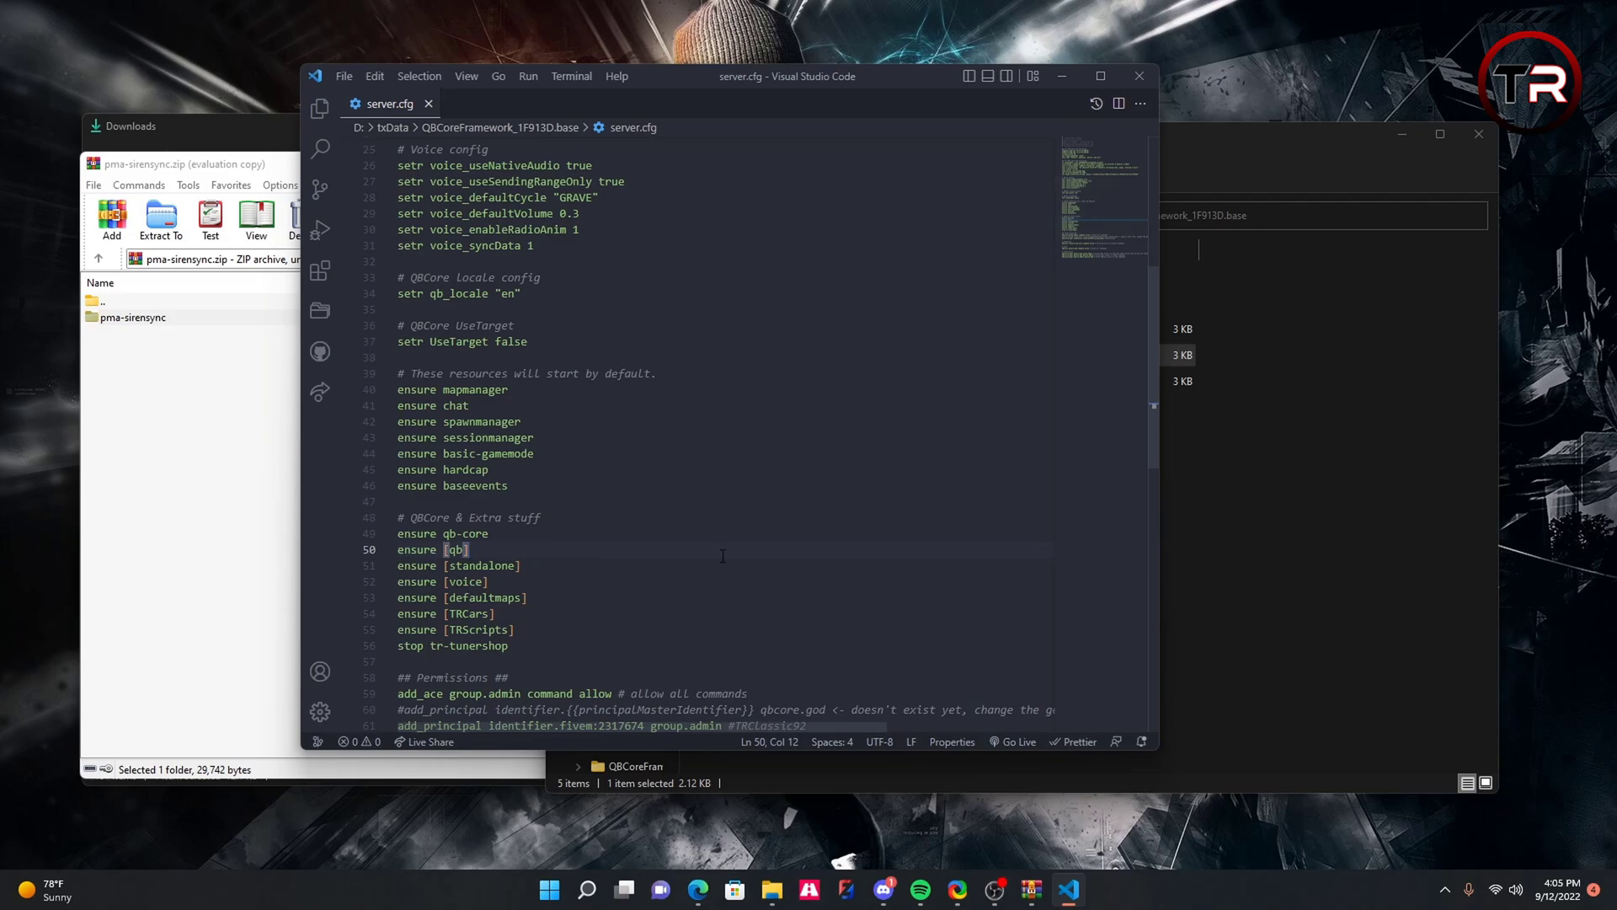
key("Down")
key("Down")
key("Down")
key("Down")
key("Return")
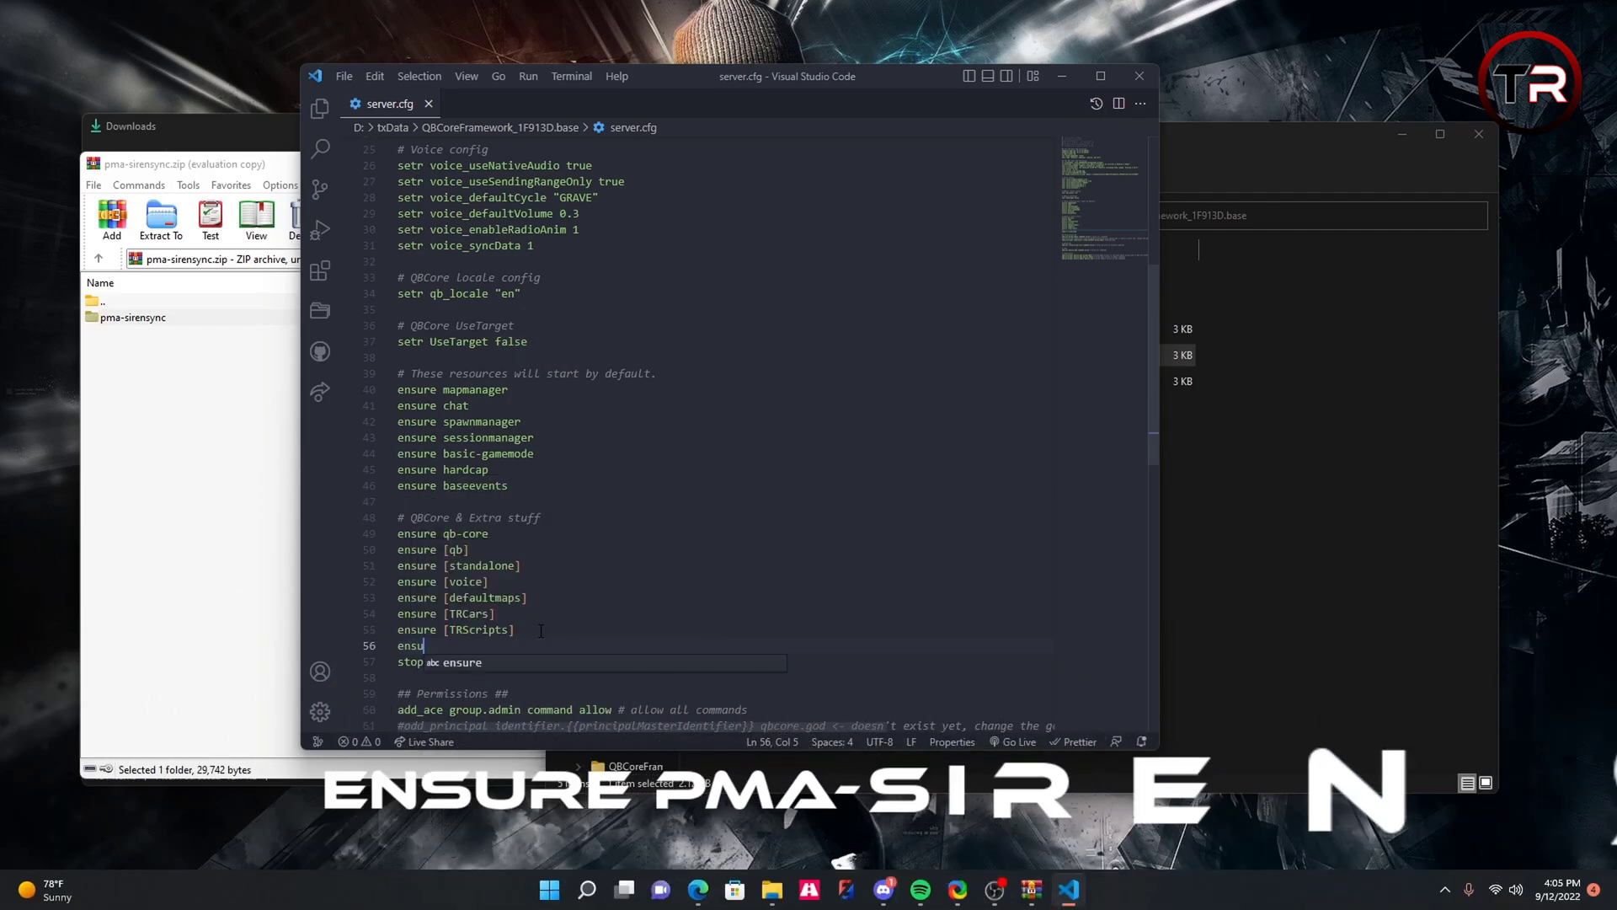
type("ensure pma-sirensy")
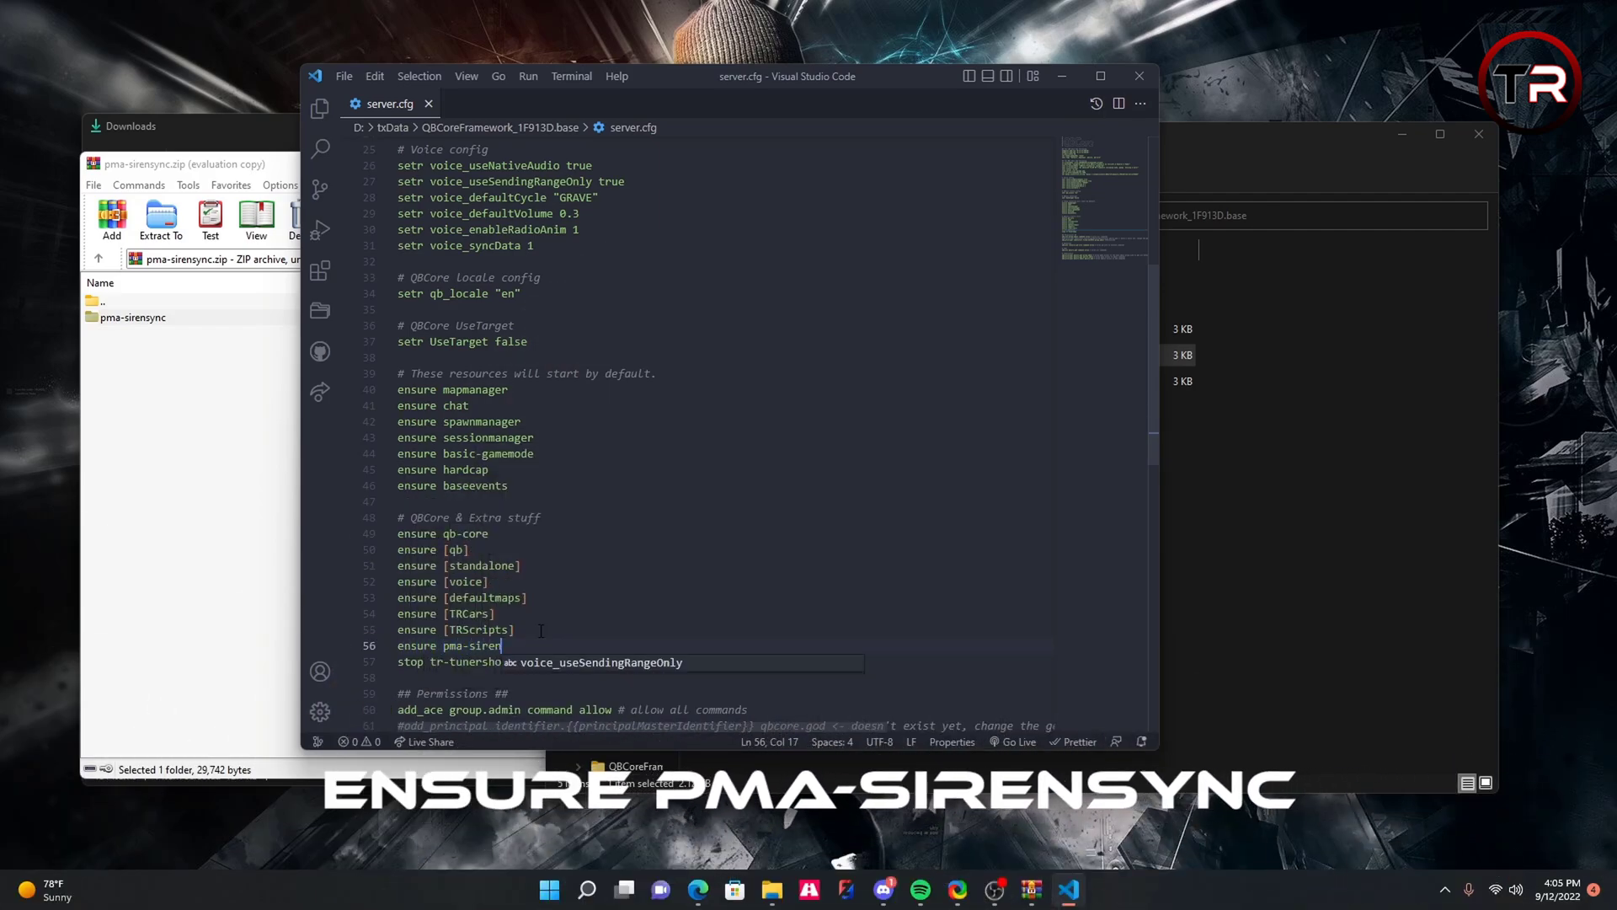
type("nc")
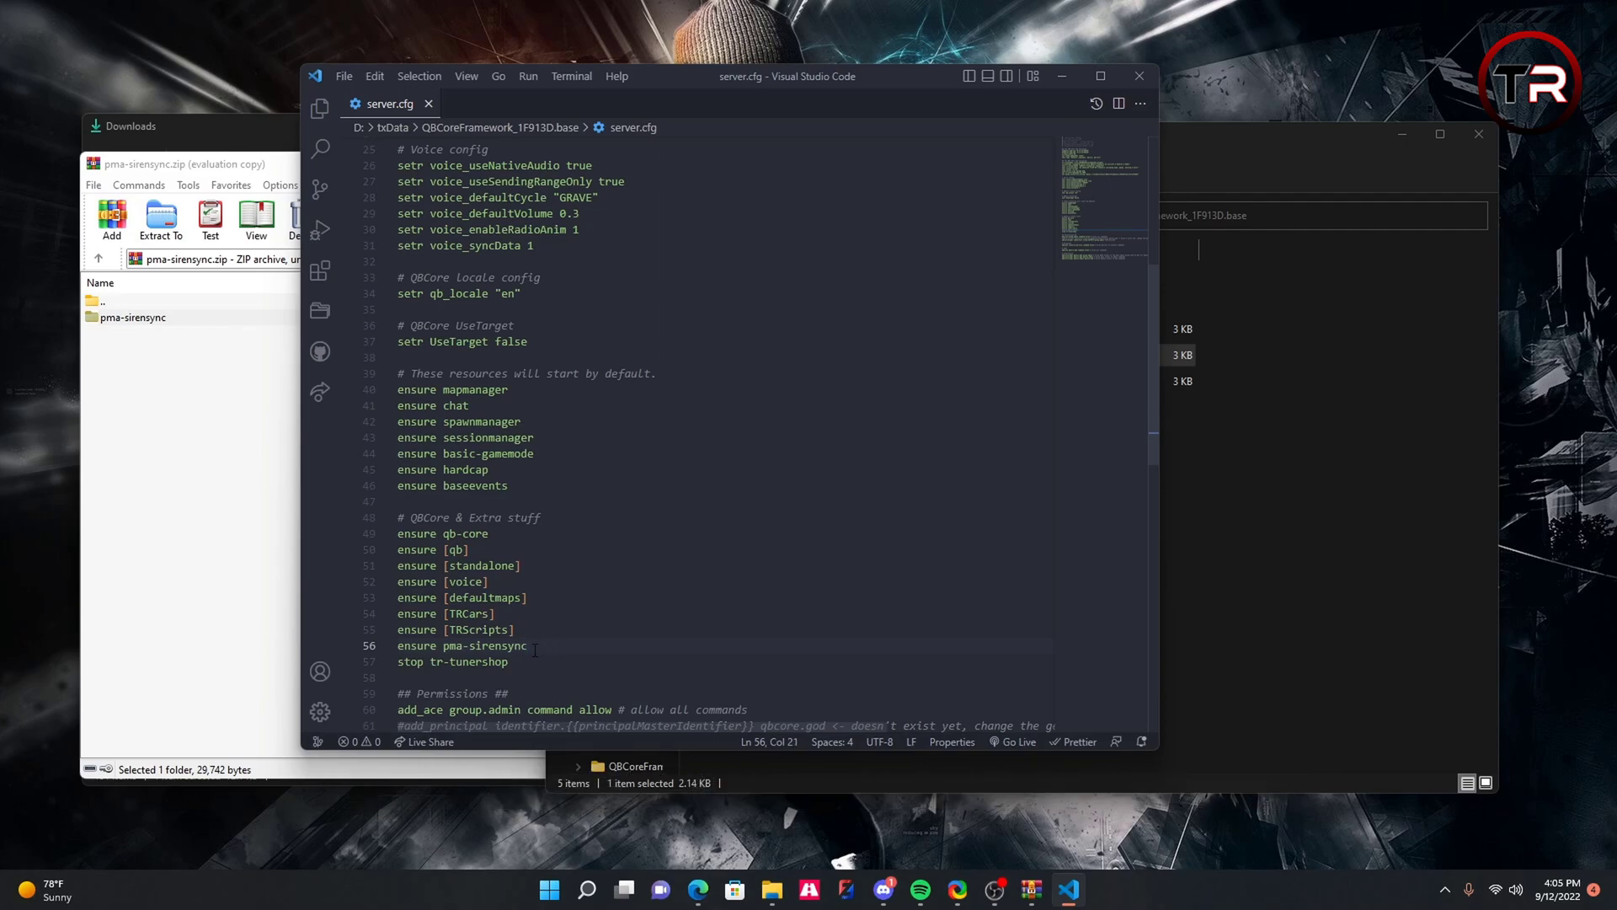
key("shift+Up")
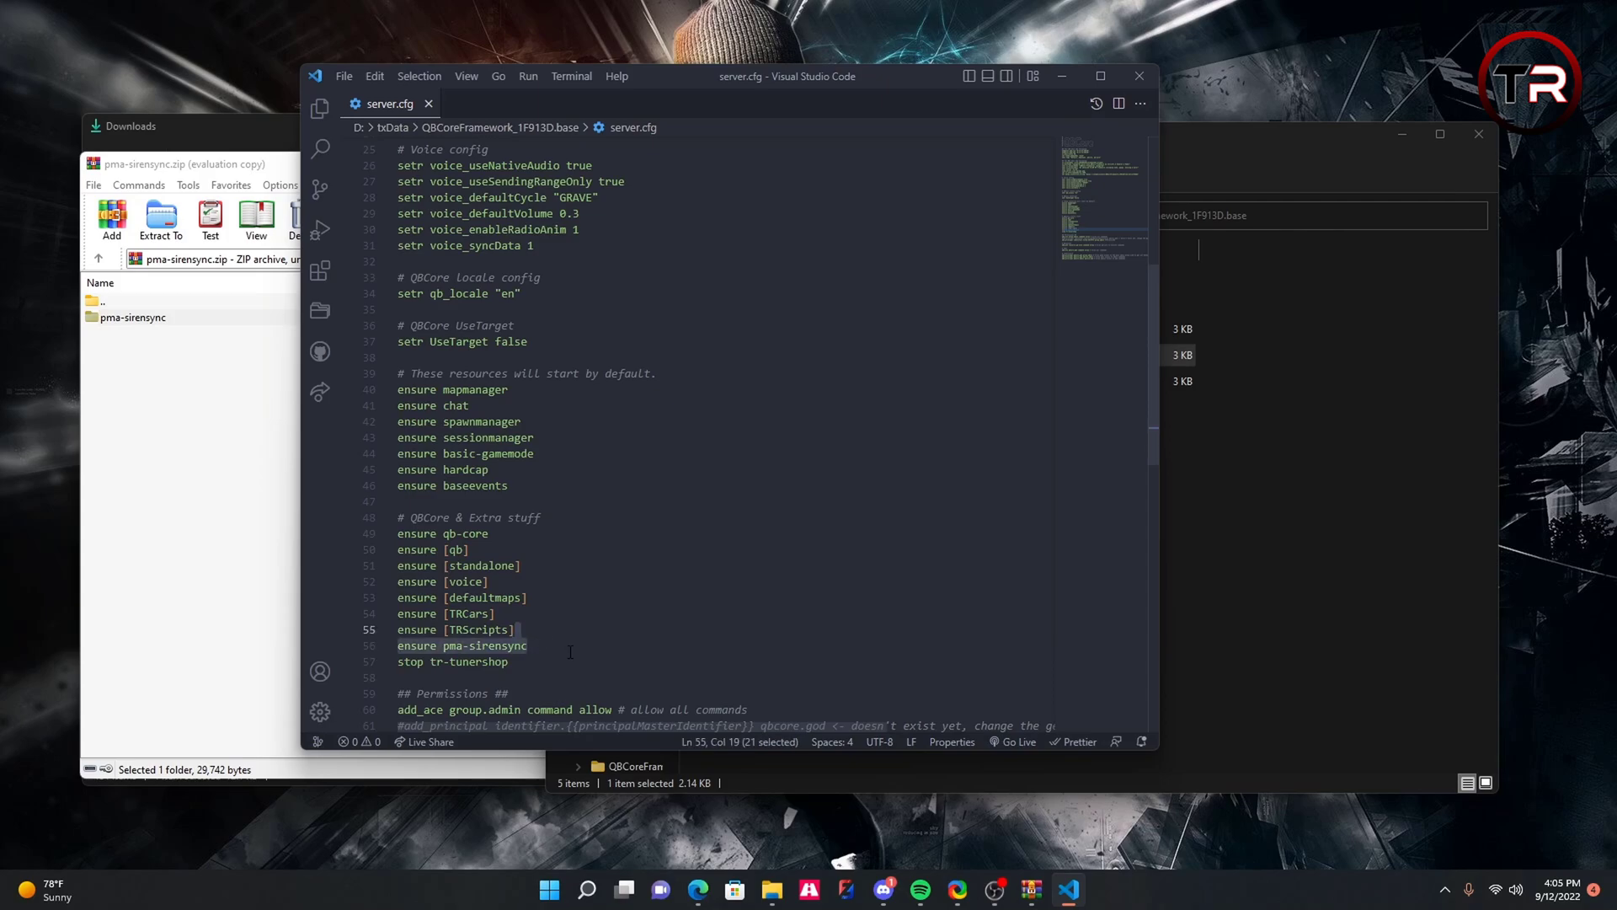
key("BackSpace")
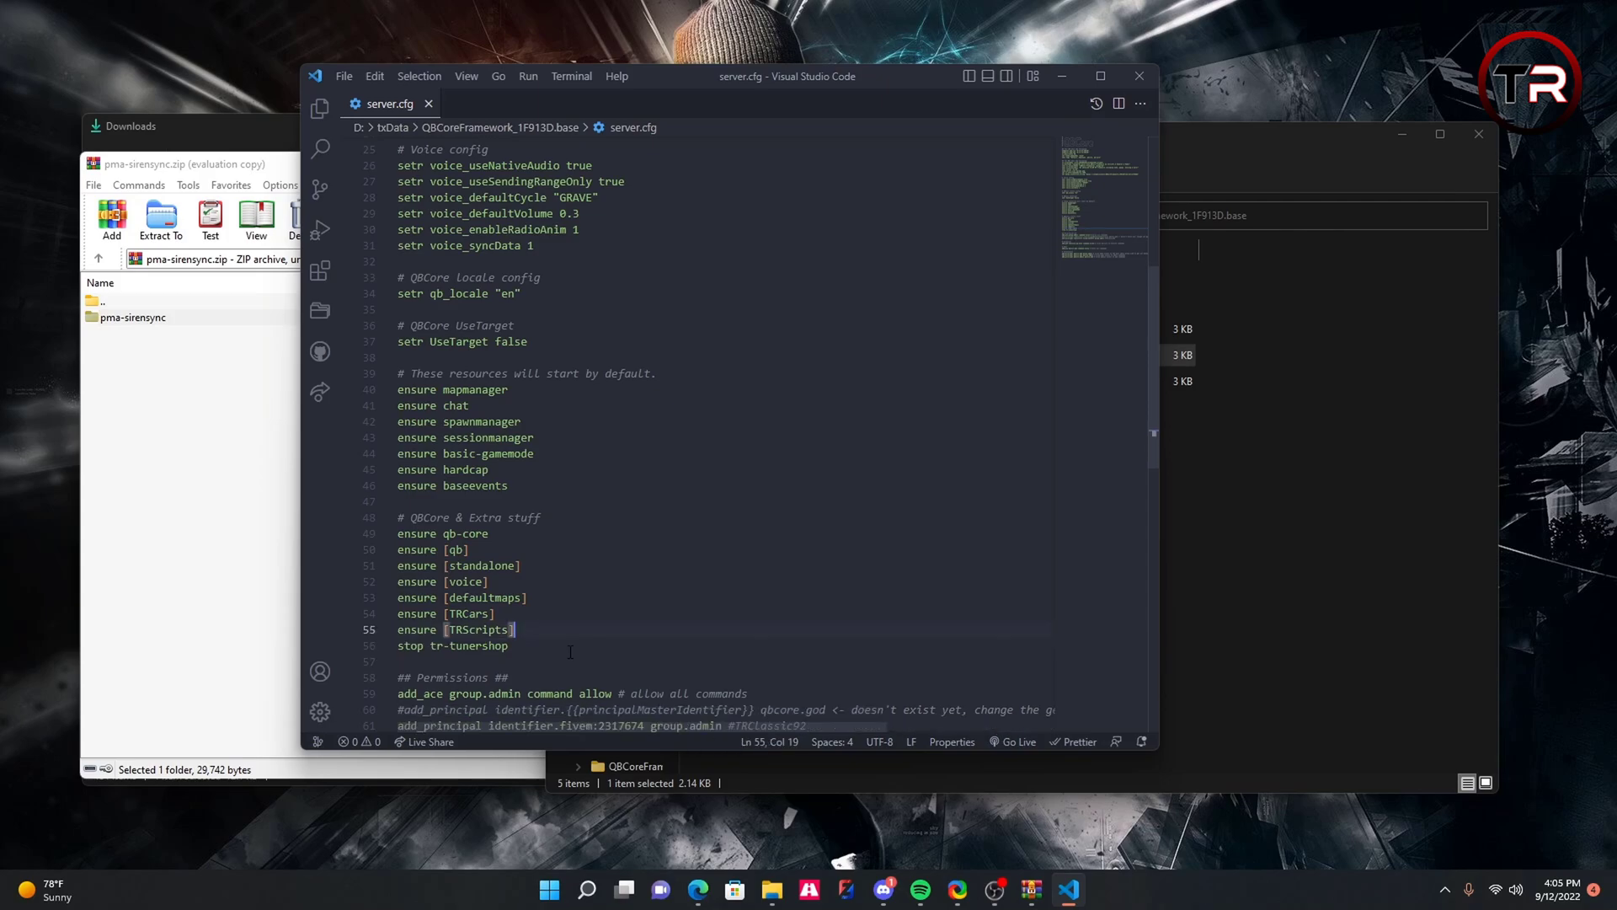
Close the code editor, the WinRAR archive and the Downloads window, then switch to the running FiveM game
left_click(1140, 76)
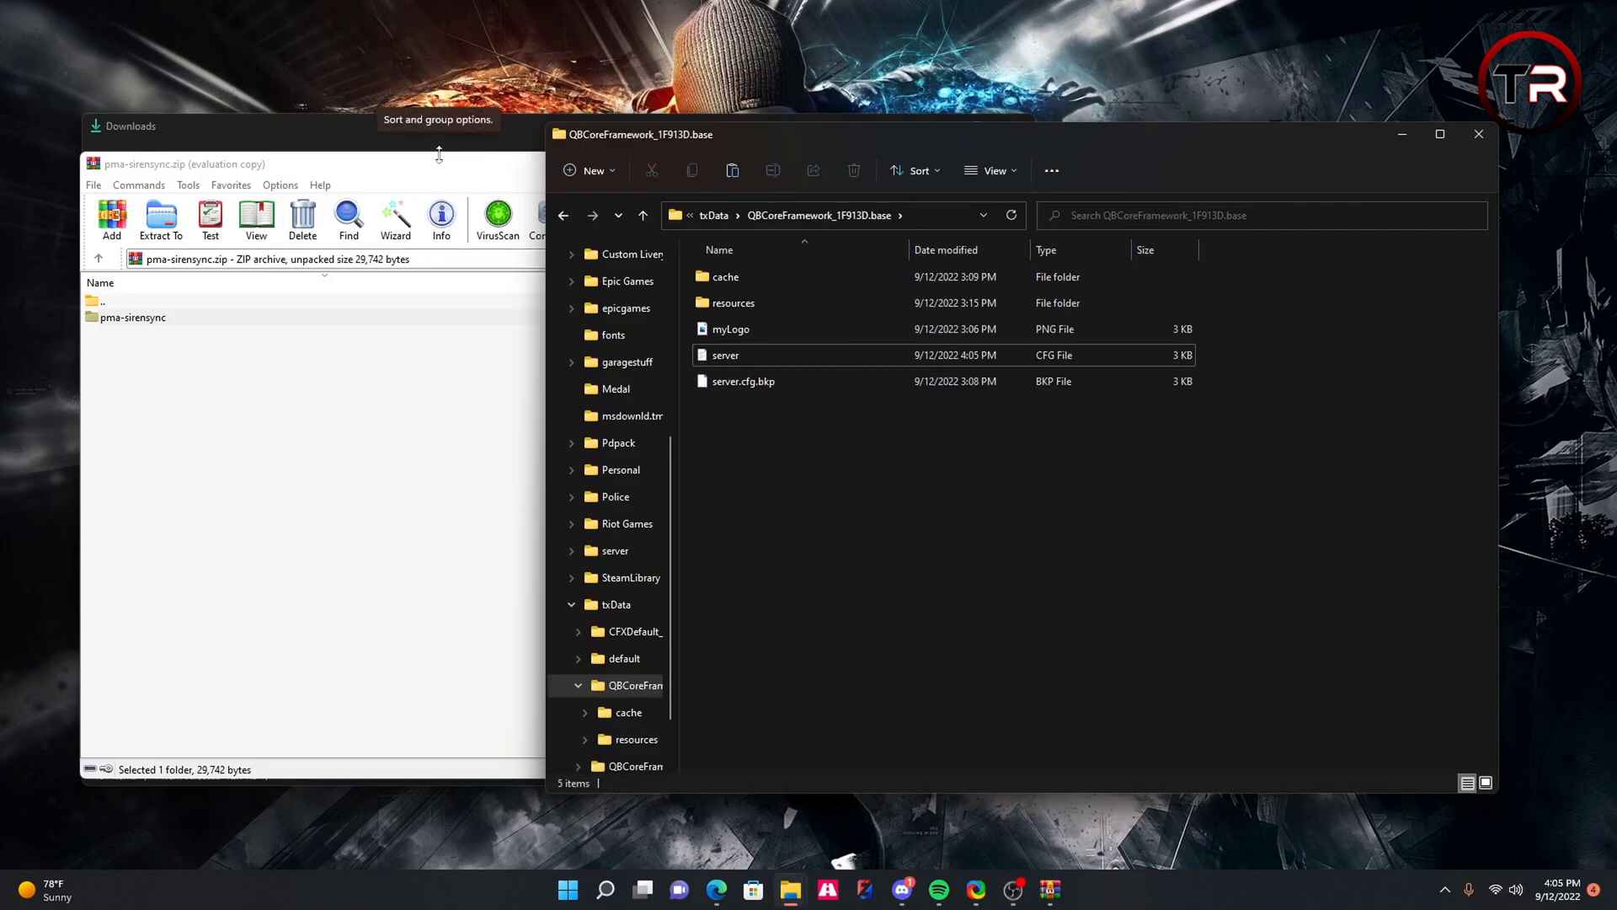
left_click(438, 162)
left_click(1261, 165)
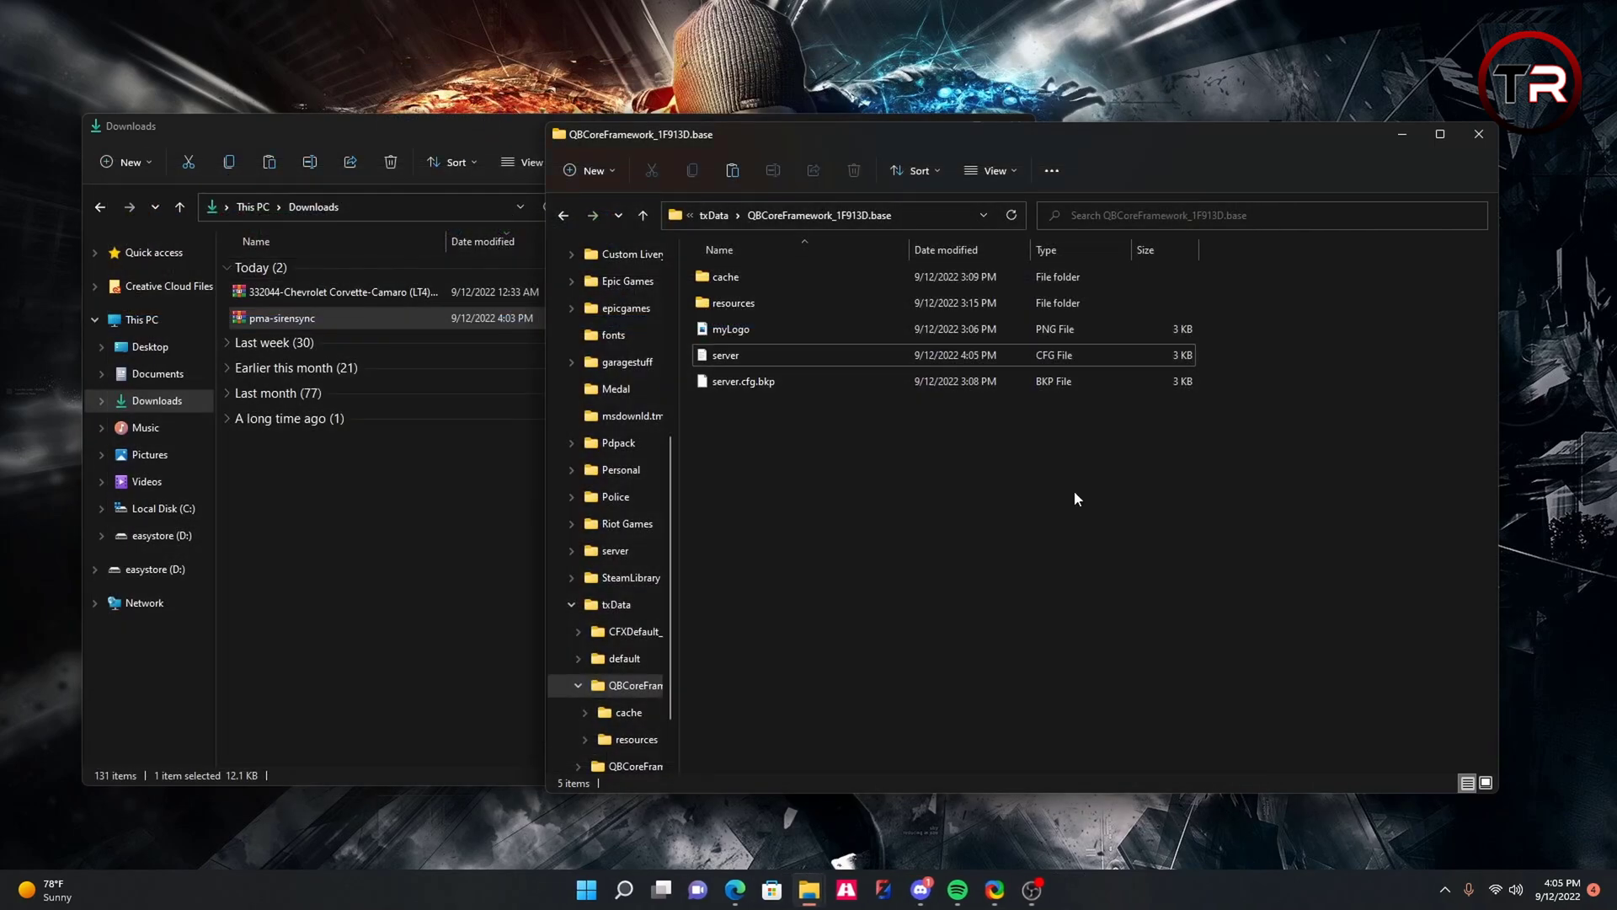
left_click(380, 127)
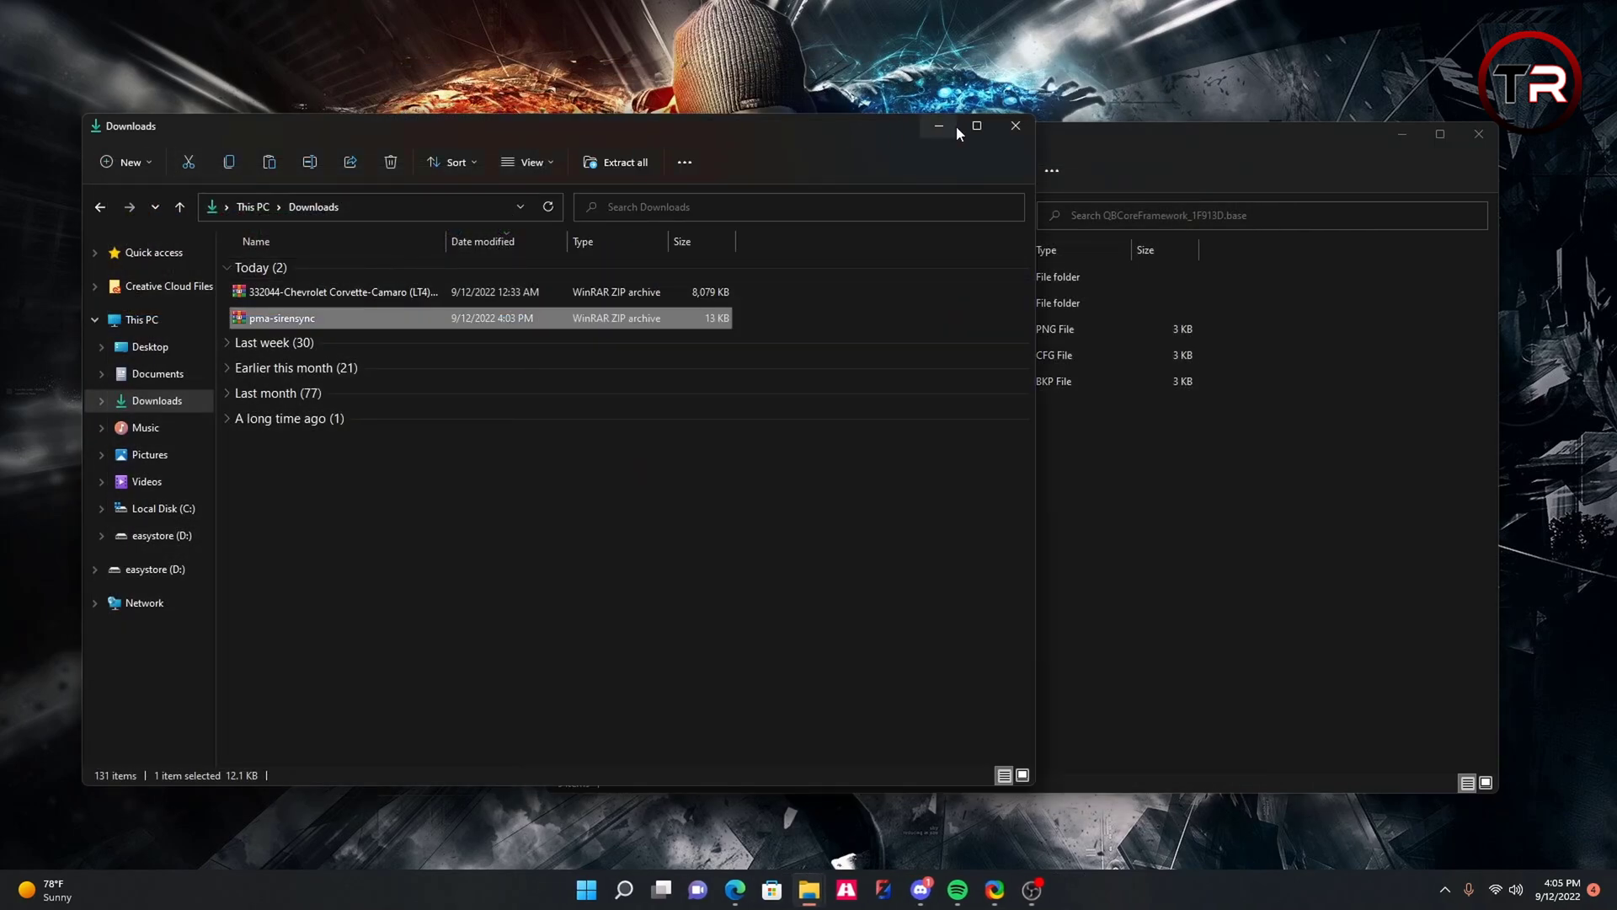
left_click(1013, 125)
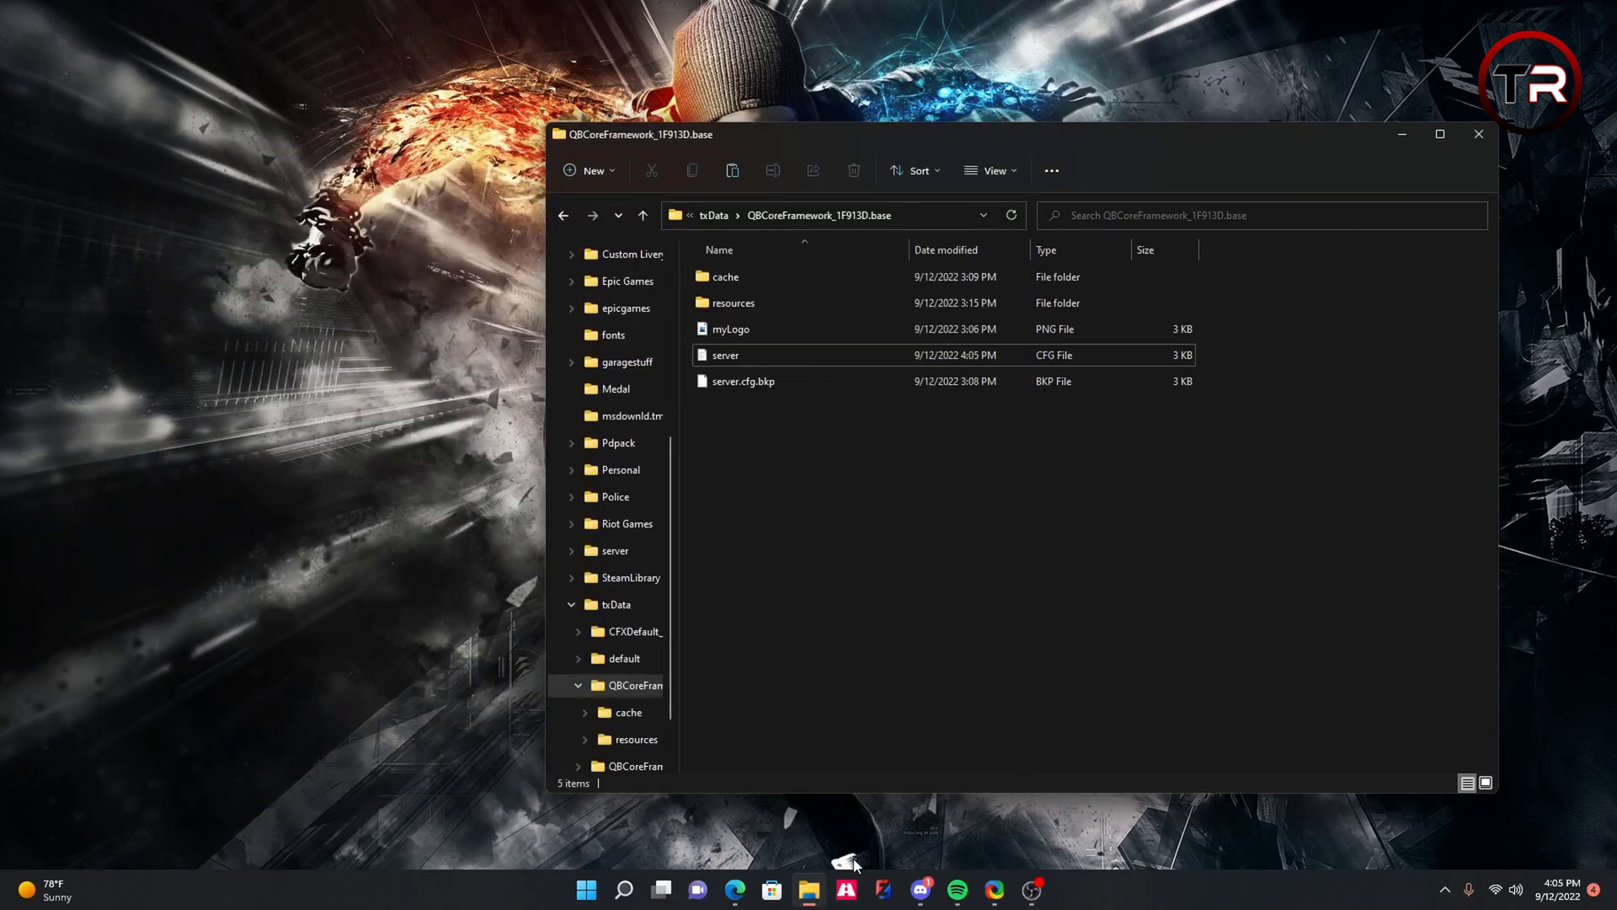
left_click(847, 890)
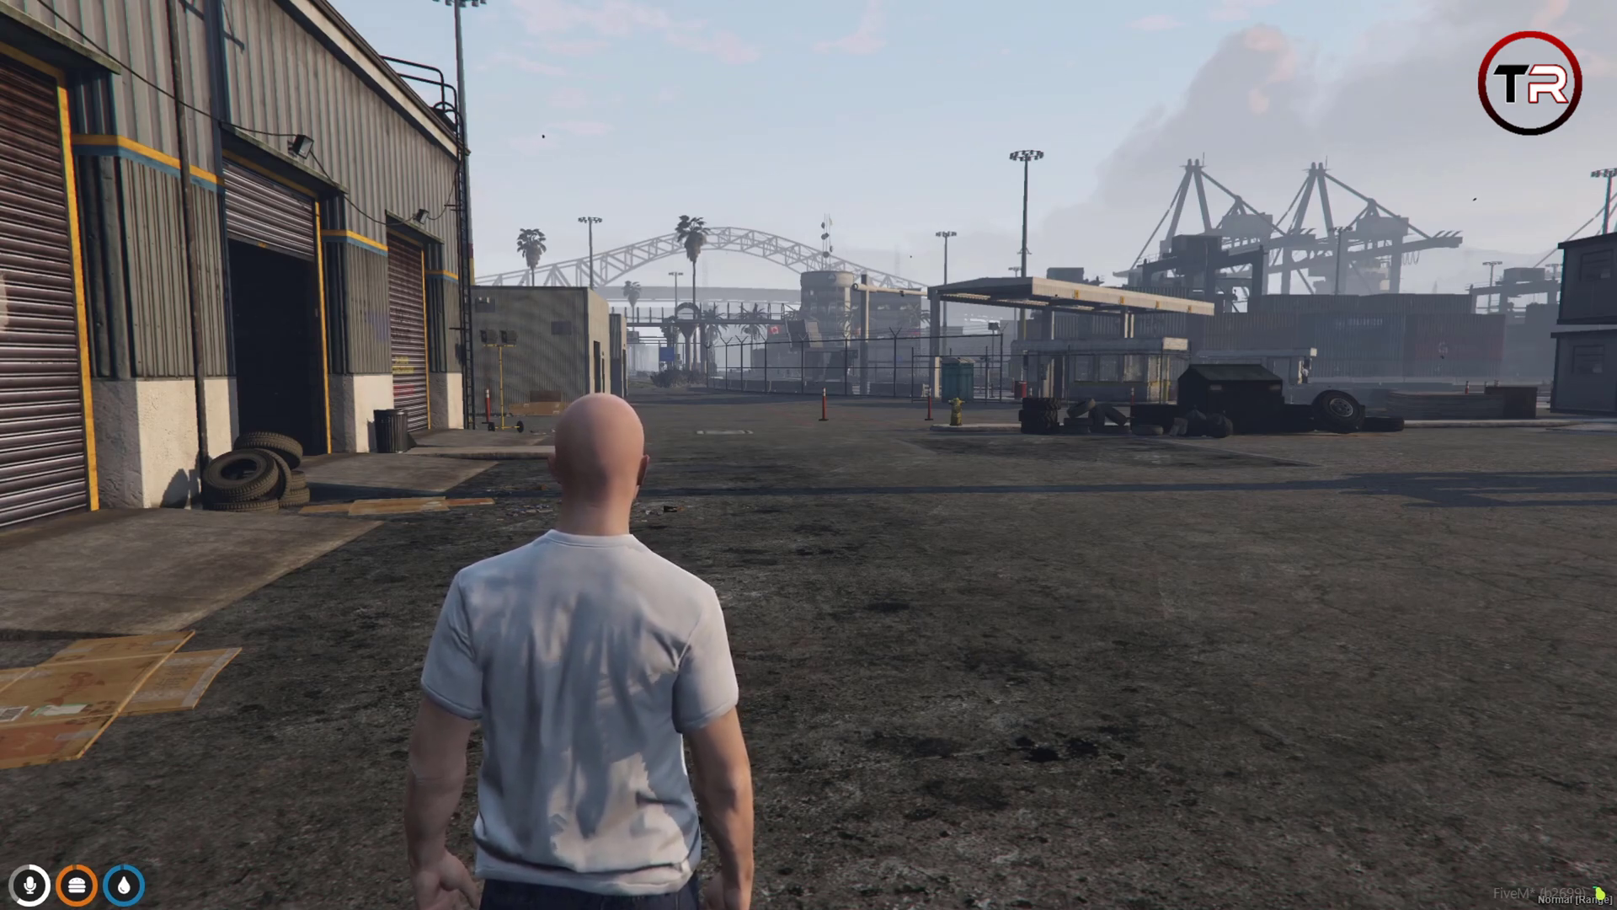
type("t/car tr_pd")
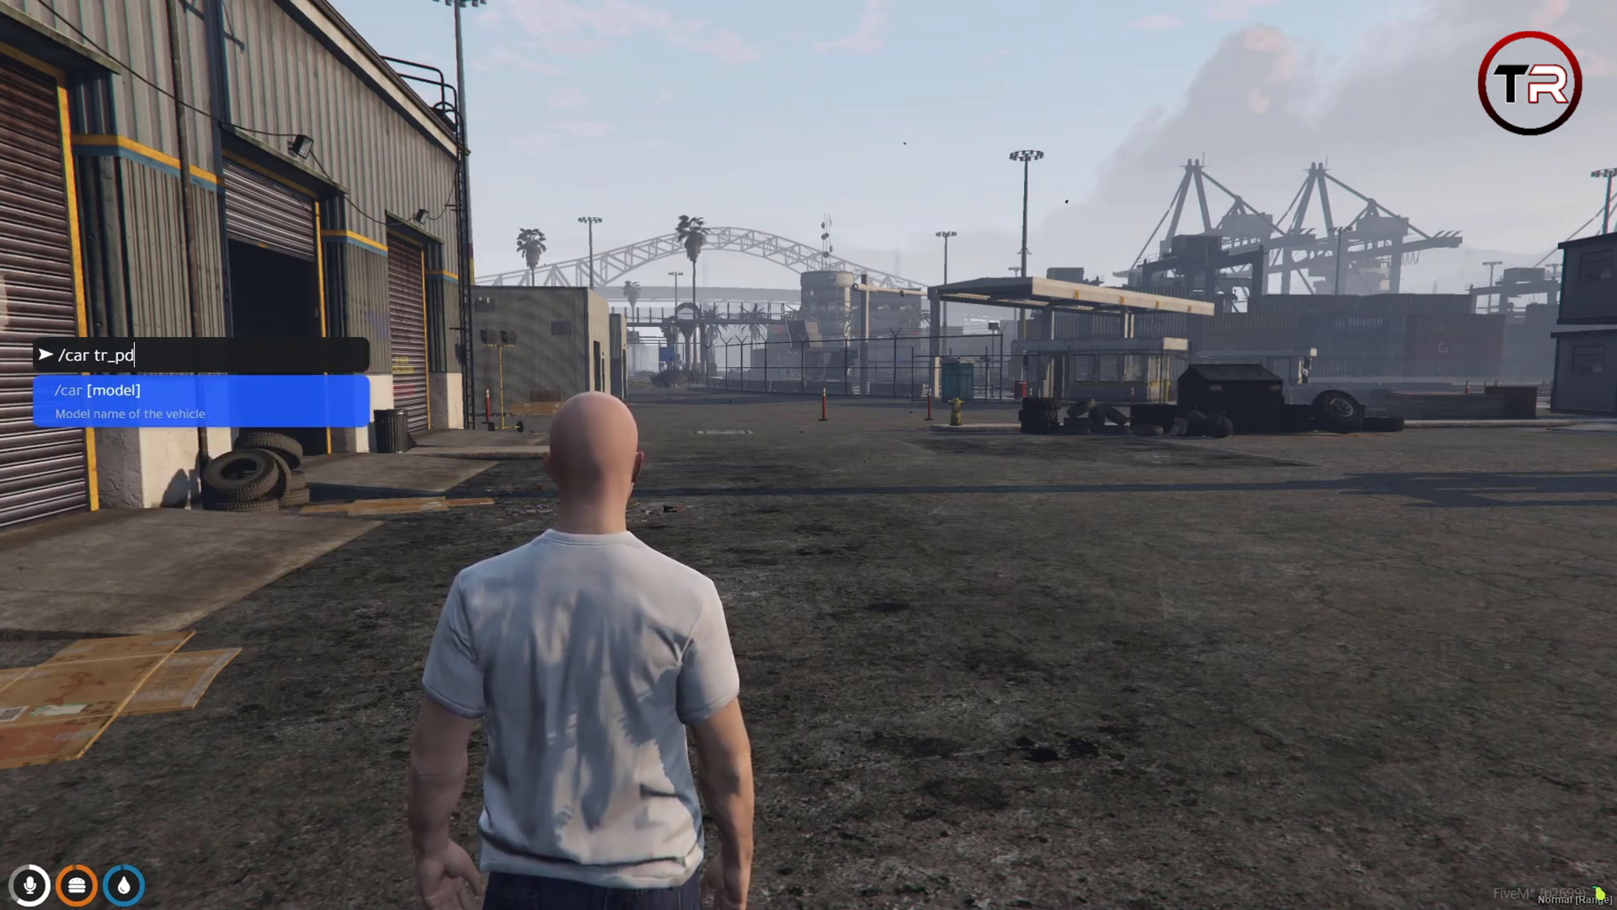
Spawn the tr_pd police car via /car tr_pd, then bring the pma-sirensync README over the game
key("Return")
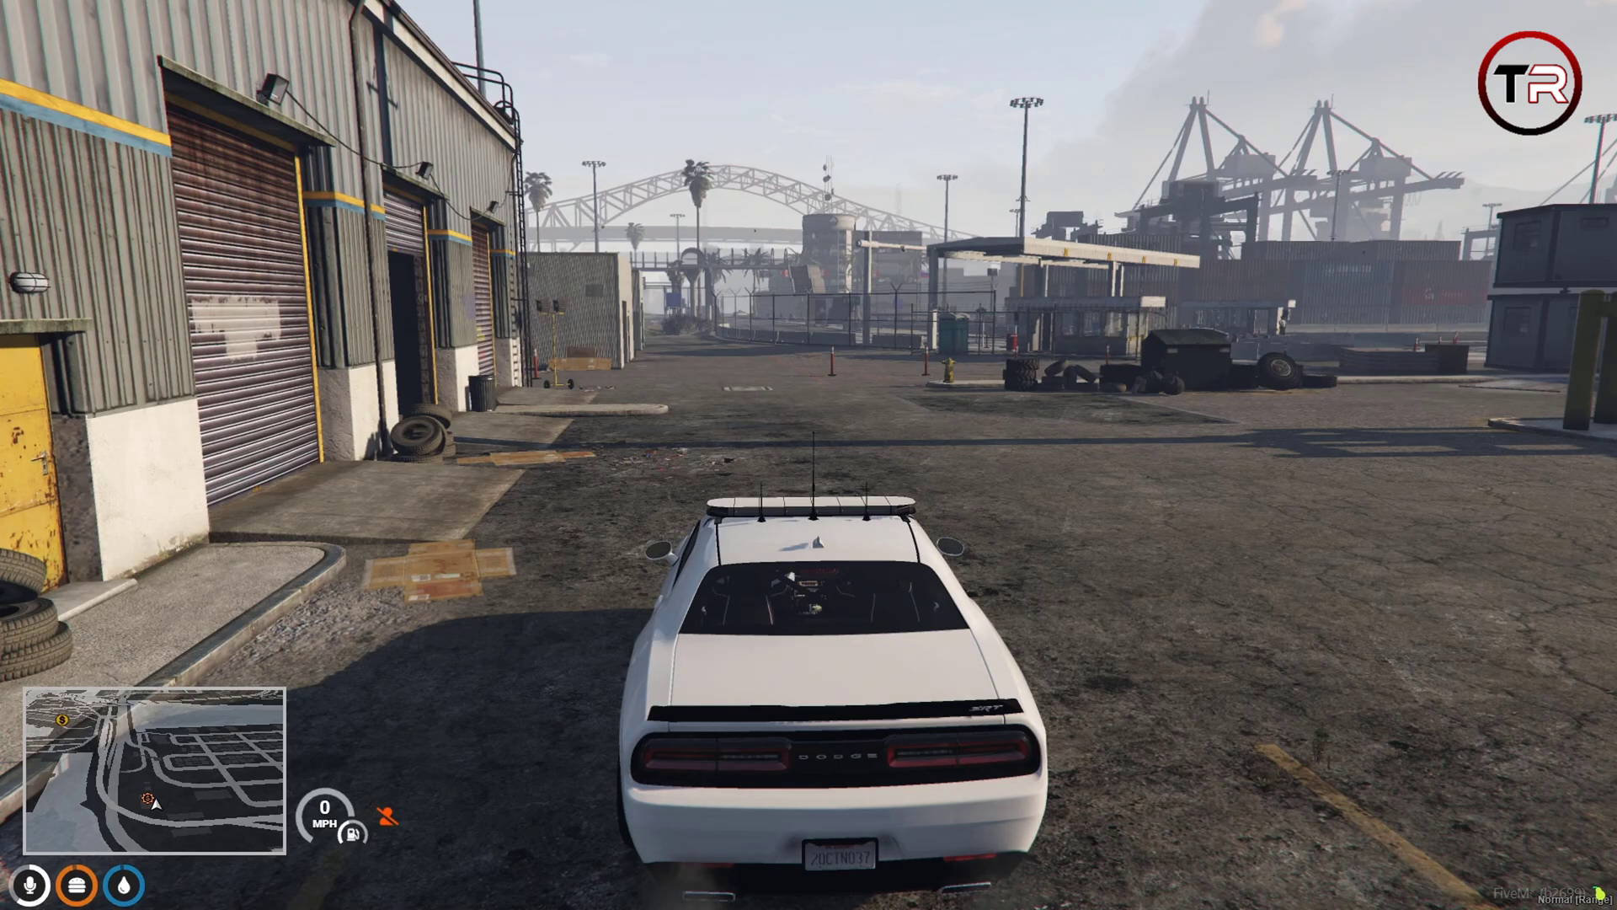
key("alt+Tab")
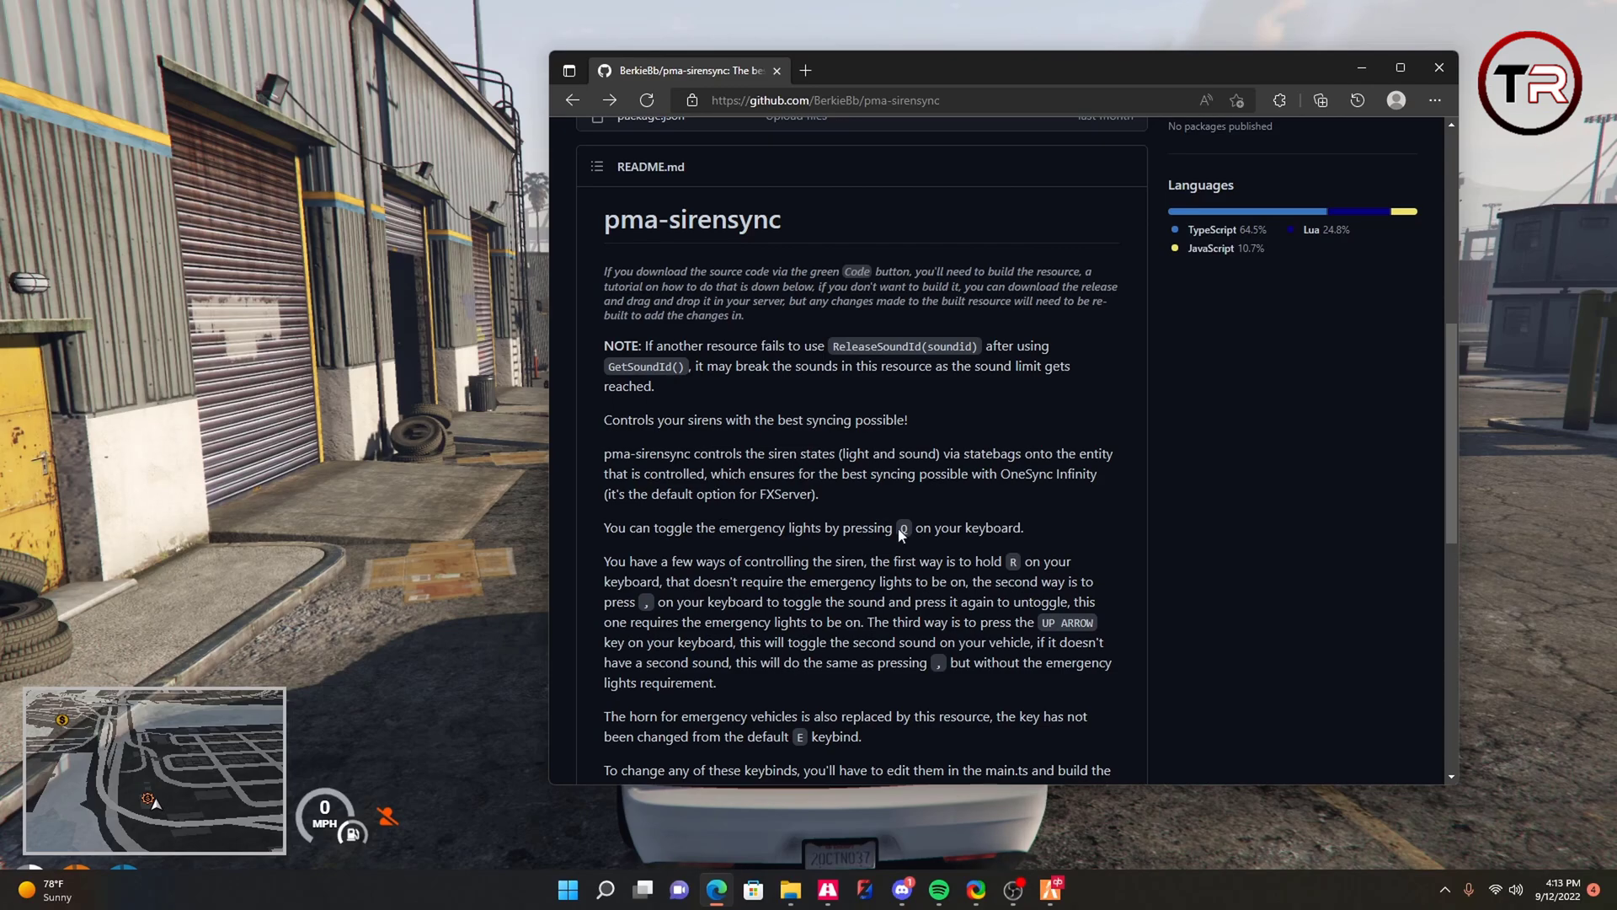
Toggle the police car's emergency lights on and off with Q while viewing it from all sides, then return to the README
key("alt+Tab")
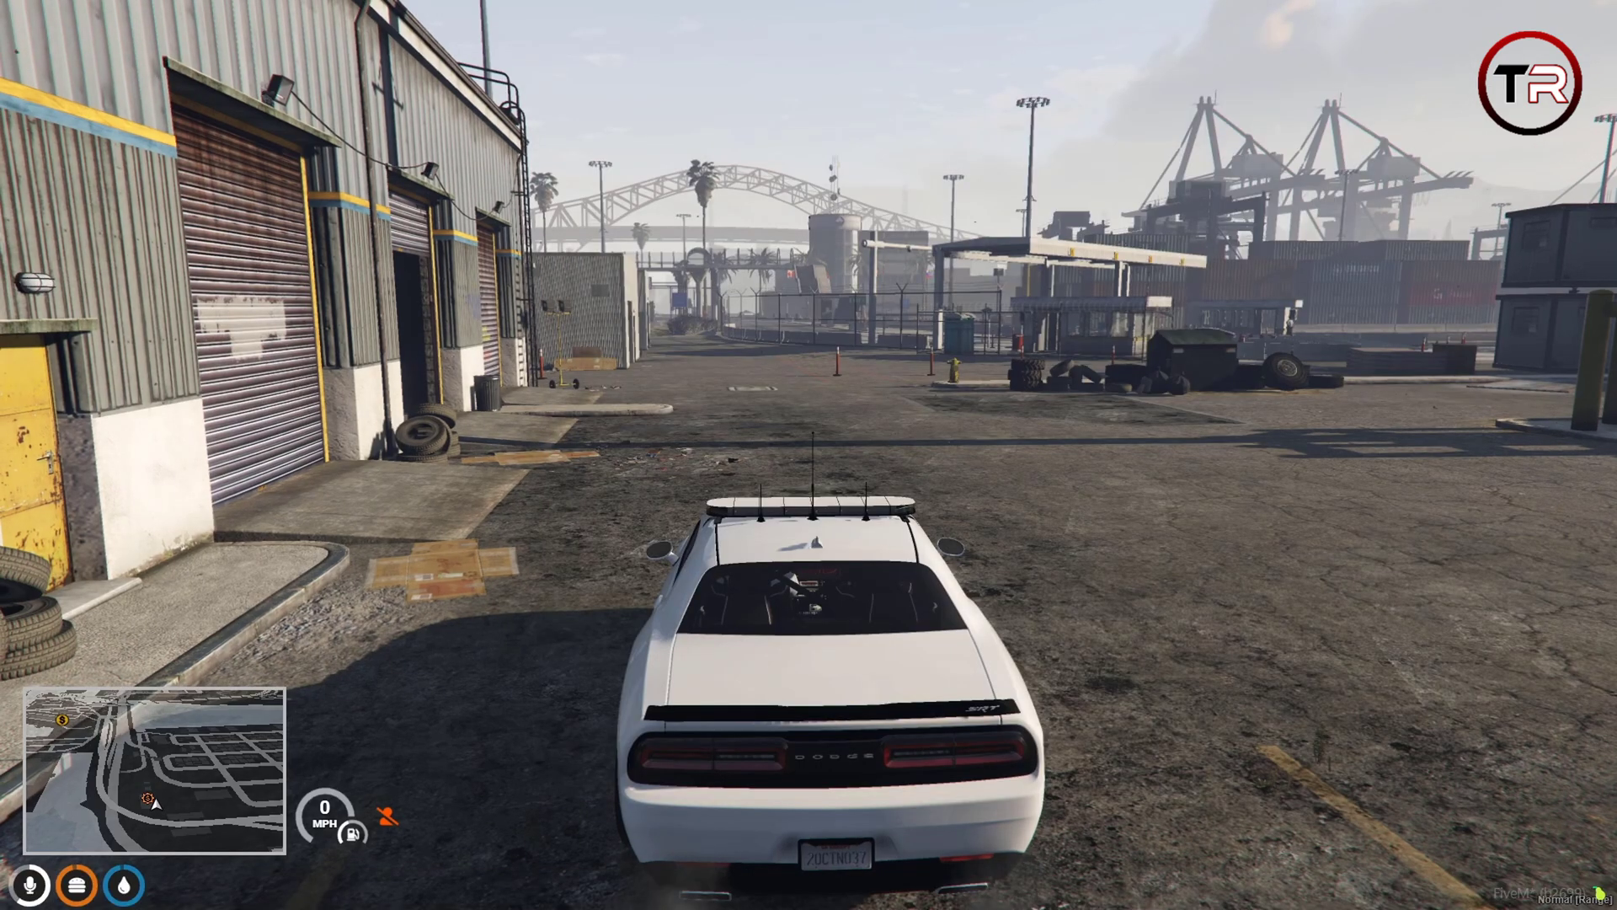
key("q")
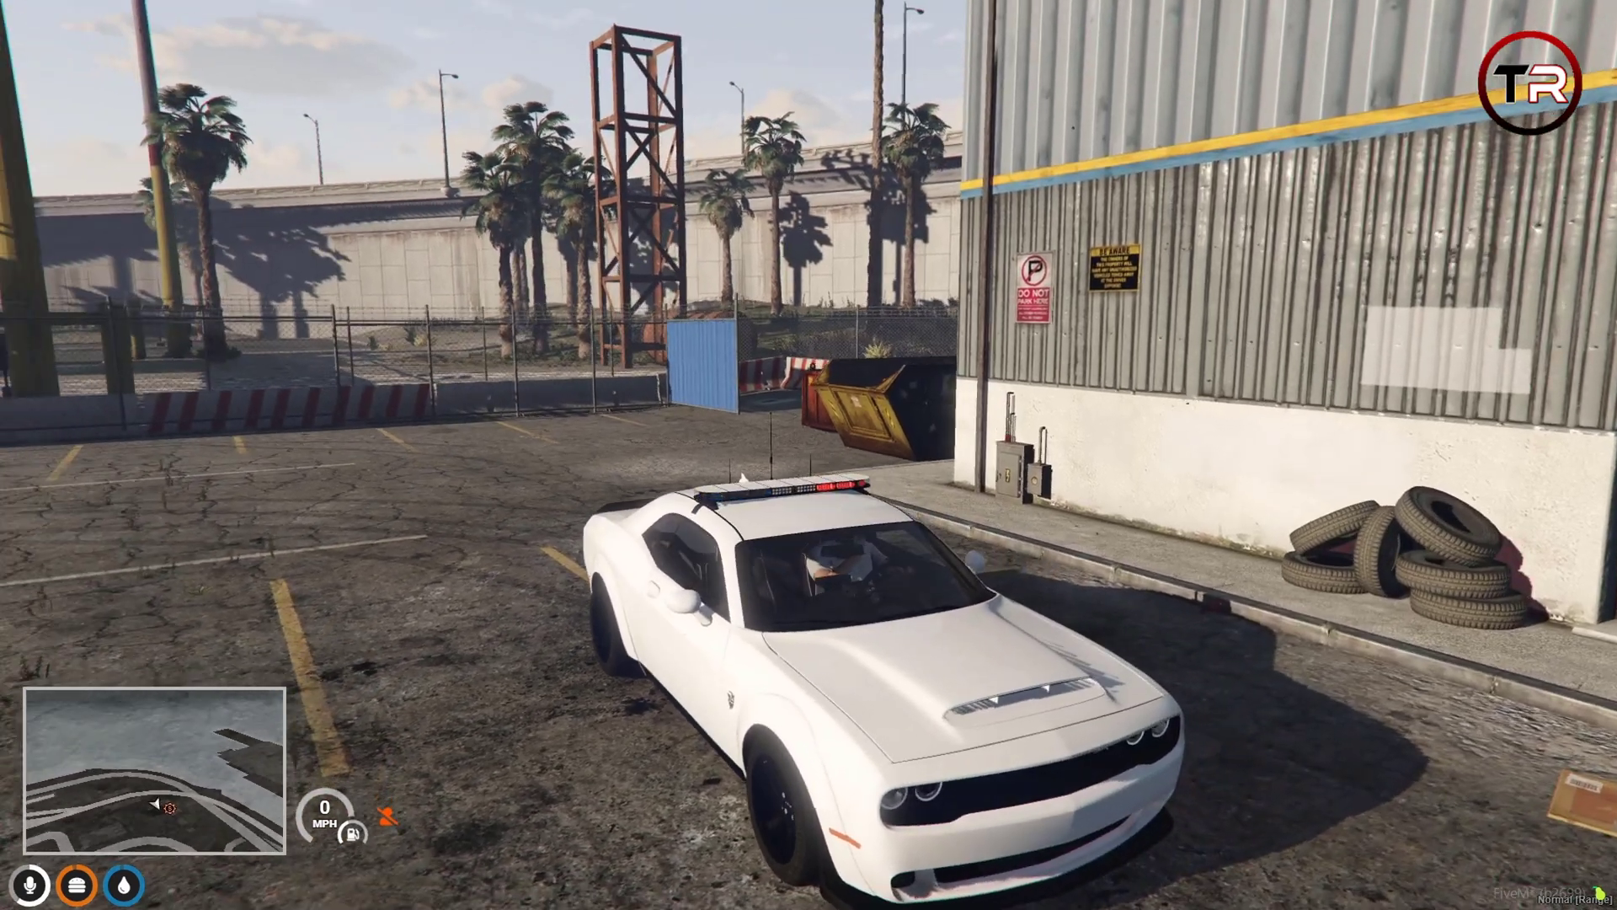
left_click_drag(809, 455, 1138, 456)
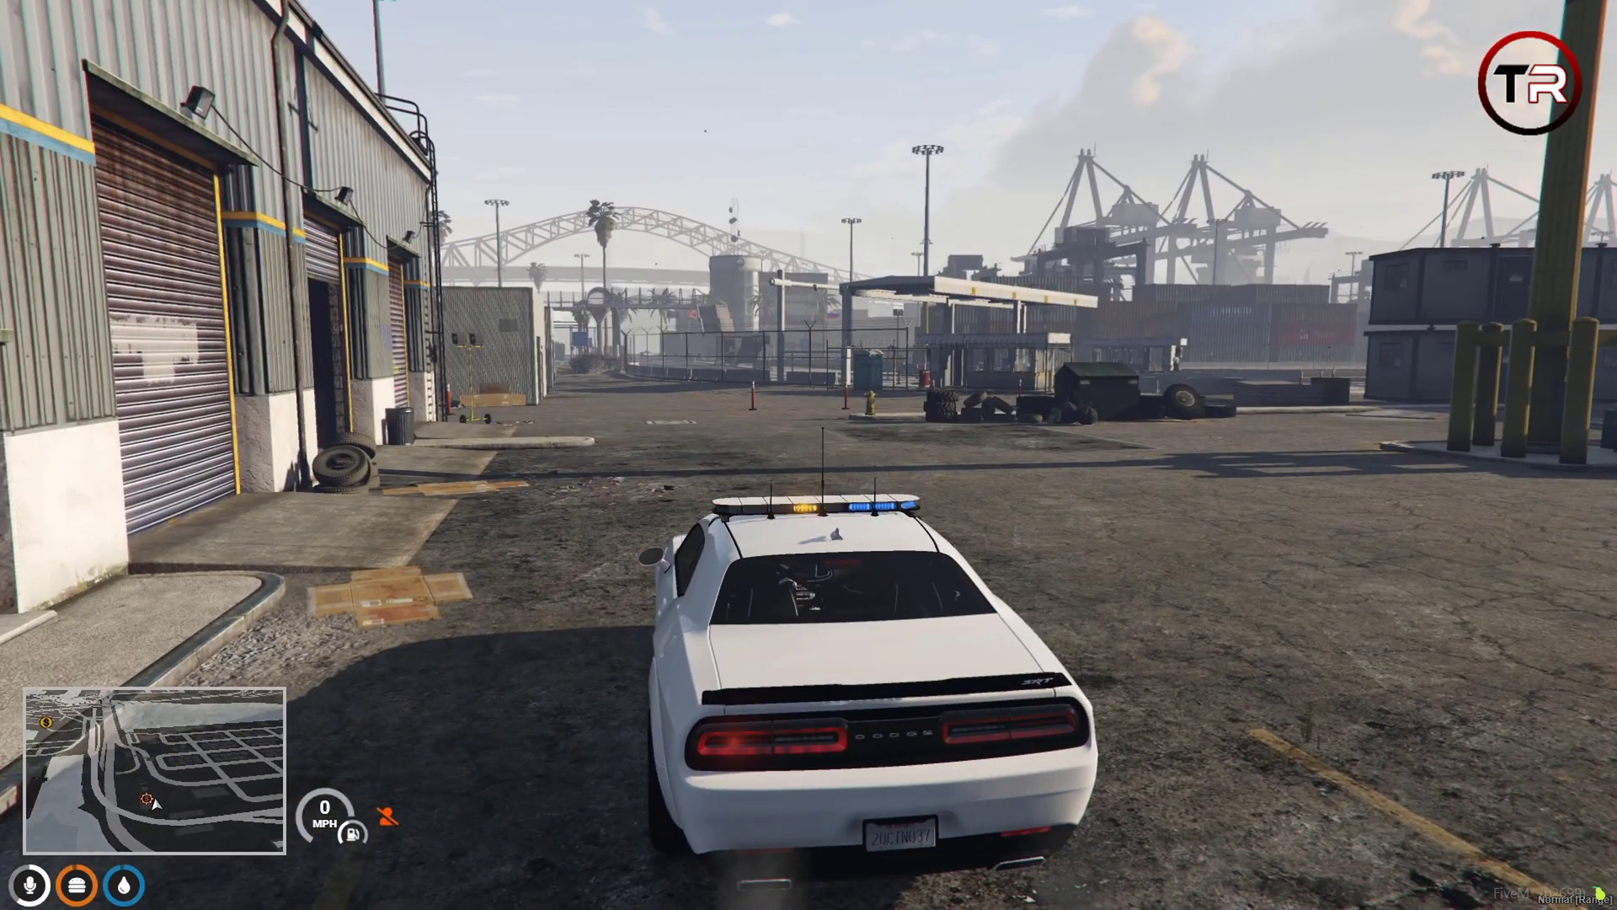
key("q")
left_click_drag(809, 456, 506, 455)
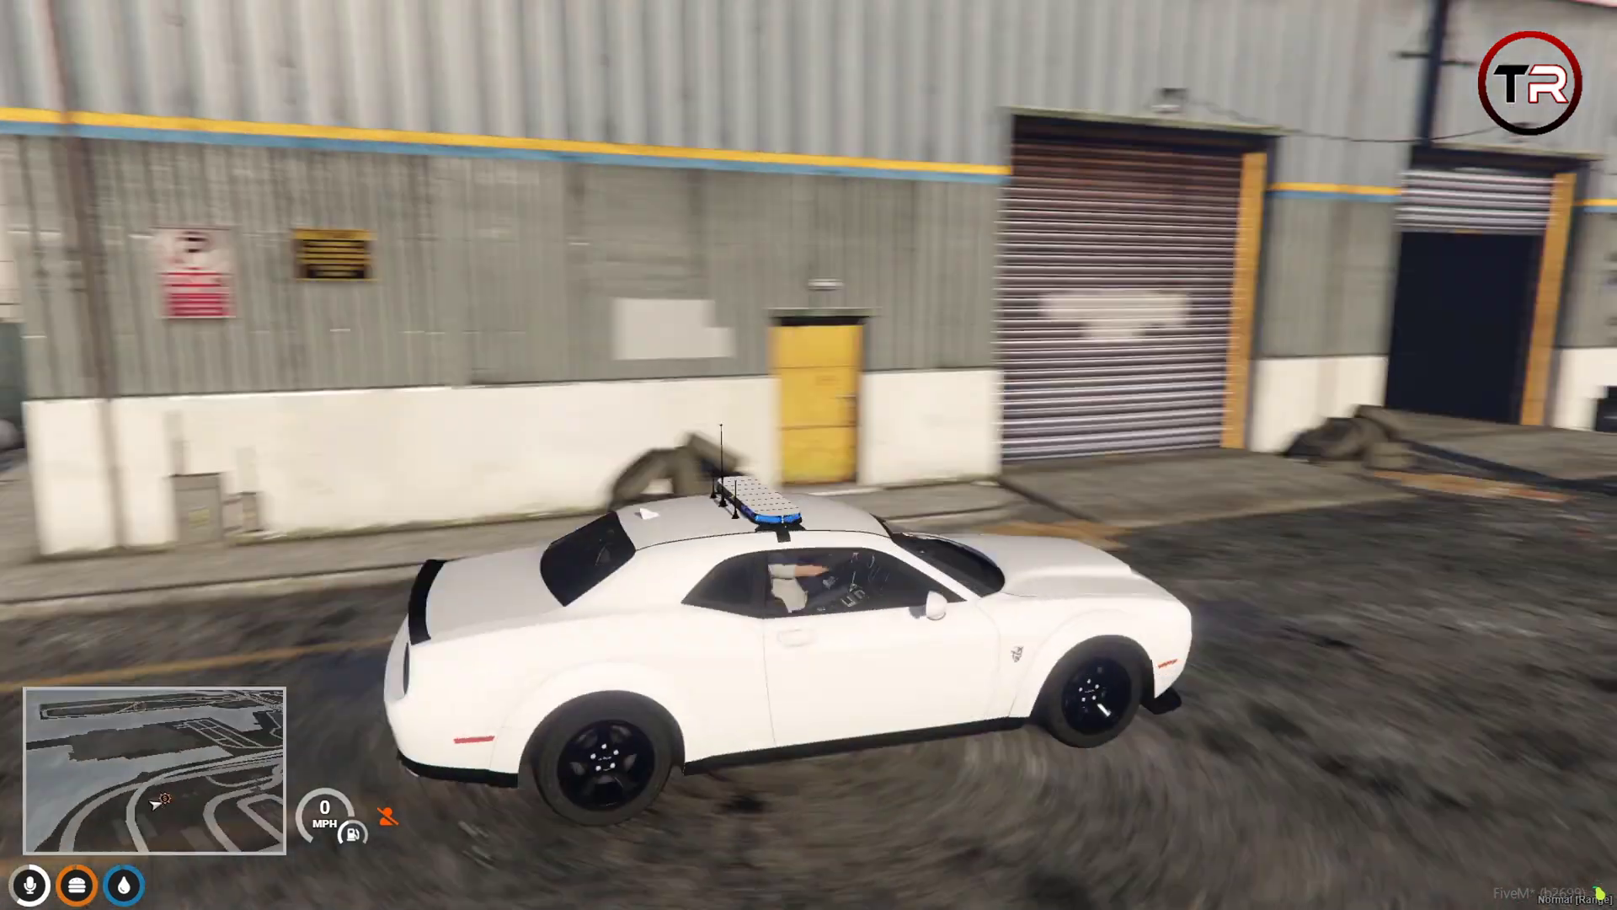
left_click_drag(809, 455, 1265, 456)
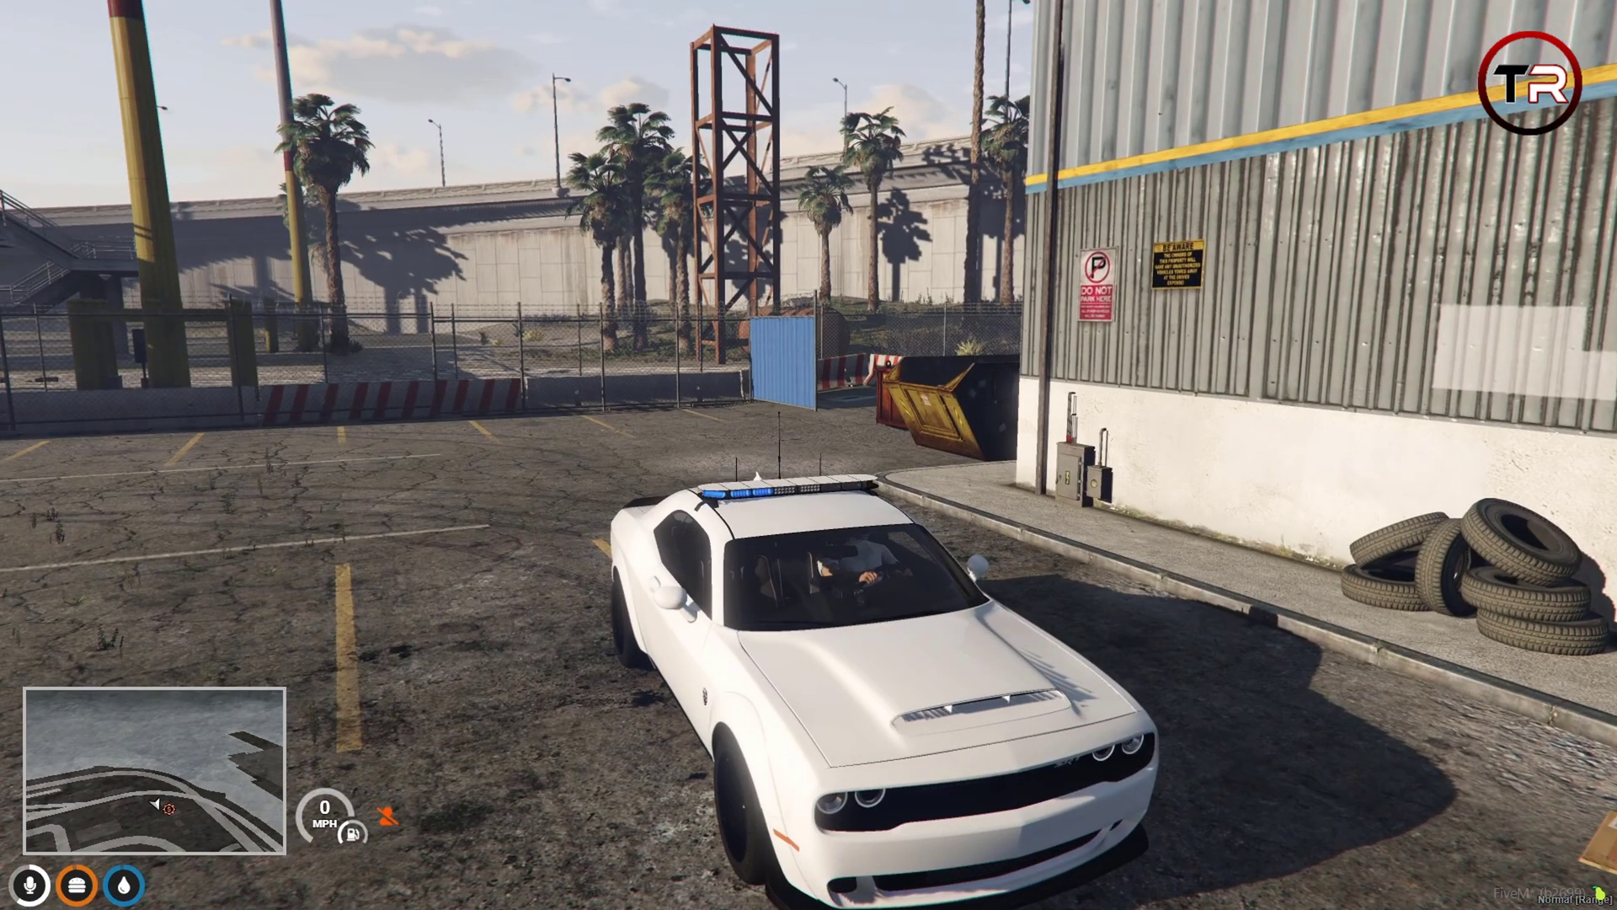
left_click_drag(809, 455, 1265, 455)
key("alt+Tab")
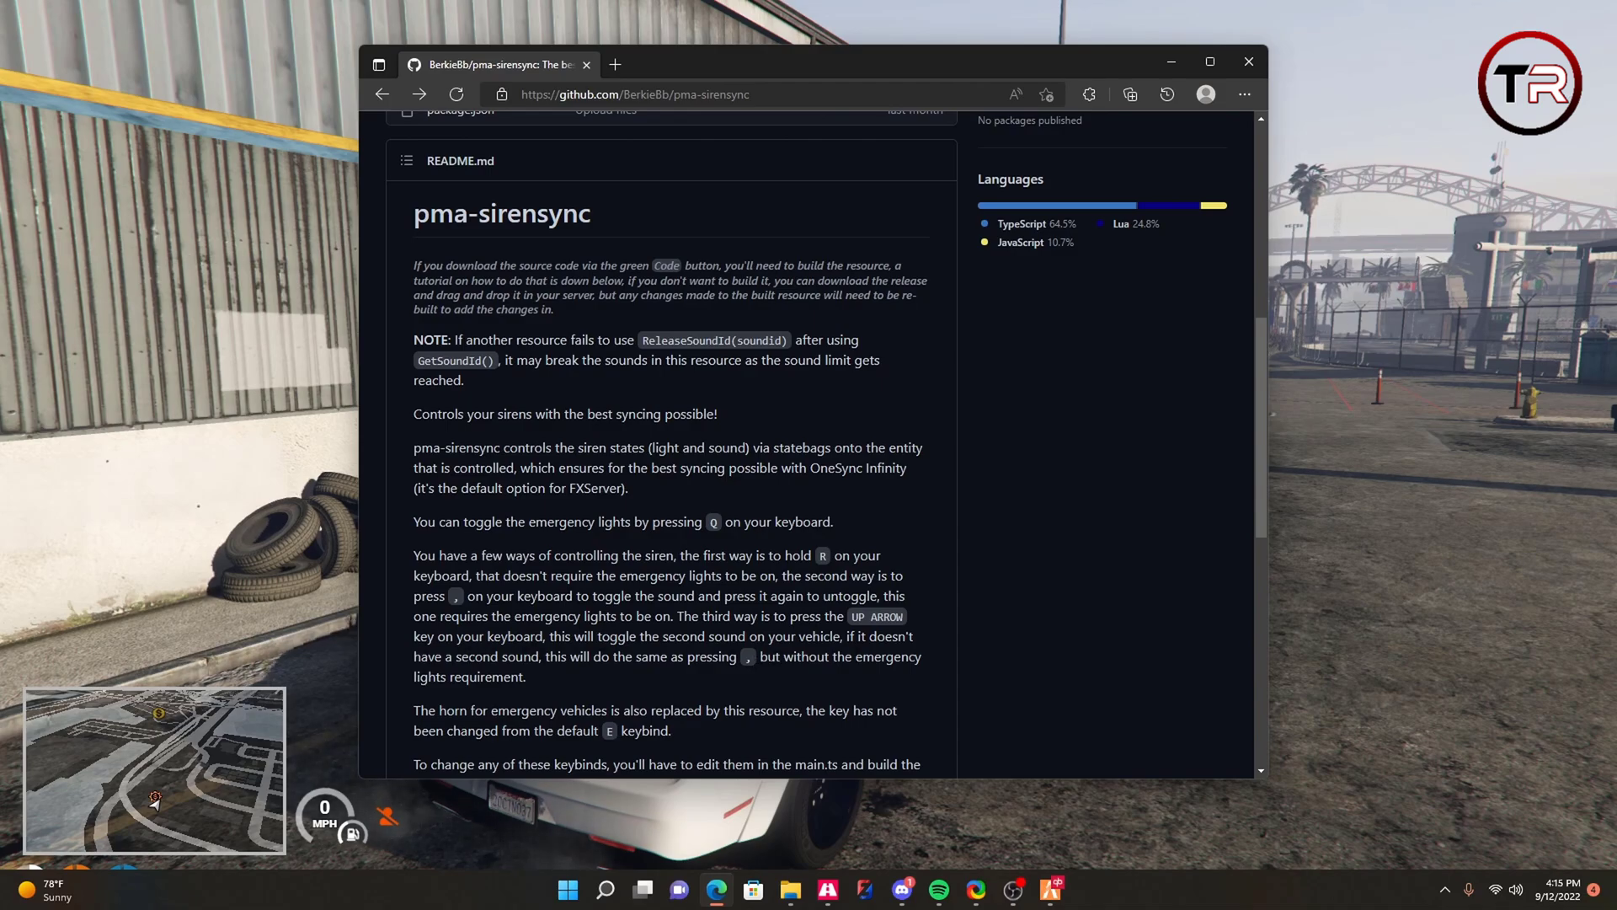
Switch the emergency lights back on and cycle camera views to inspect the lit lightbar from front and behind
left_click_drag(728, 65, 1214, 67)
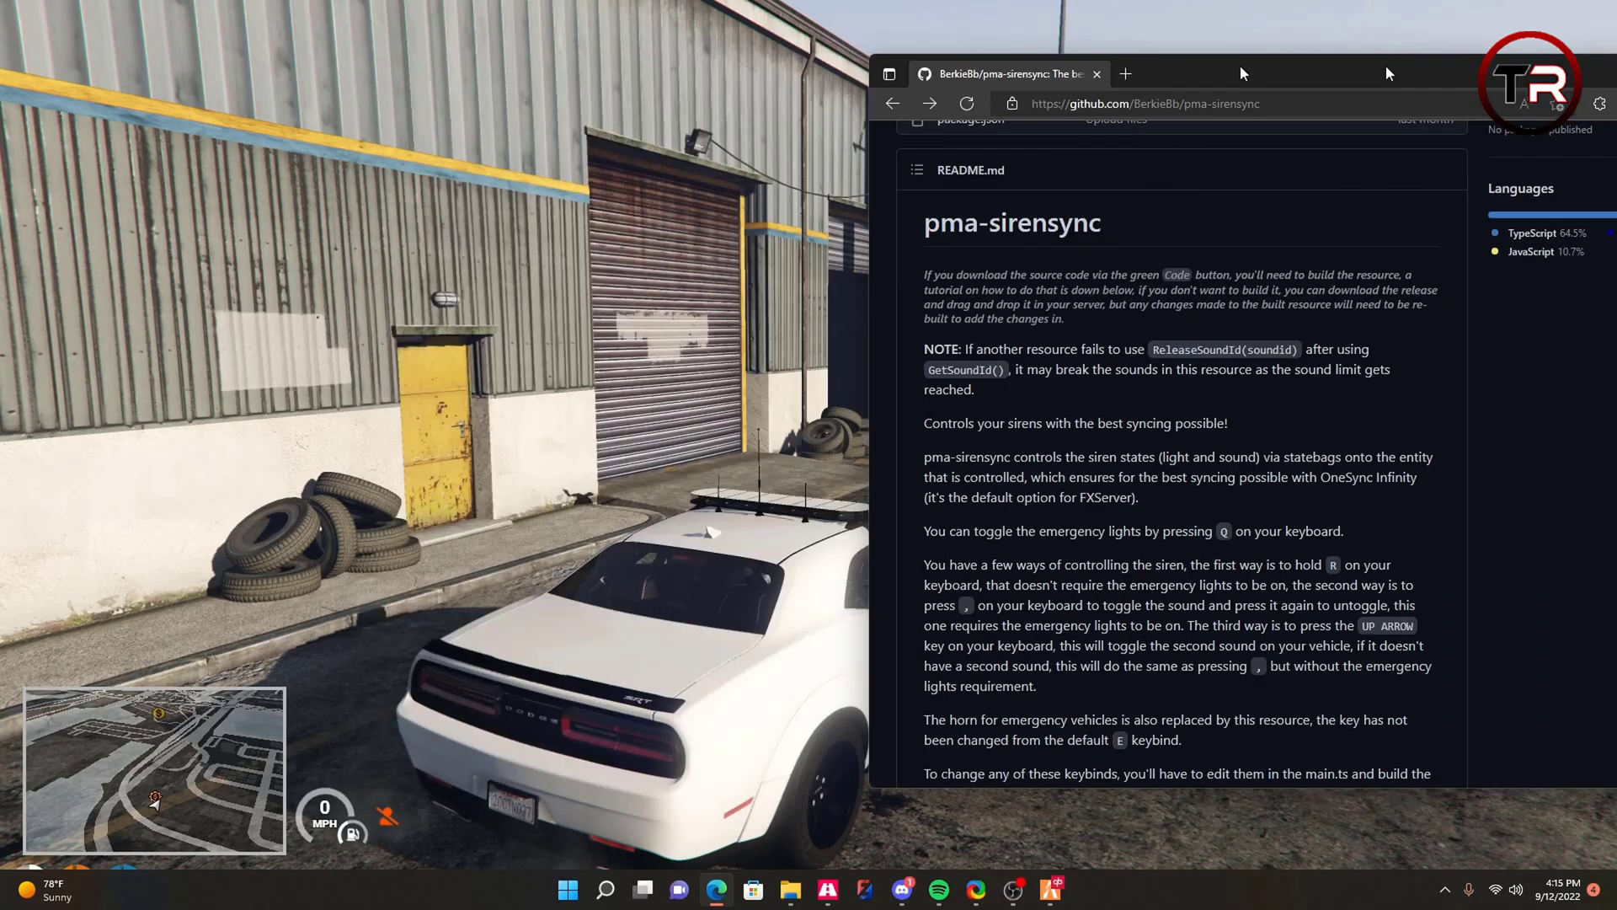
left_click(638, 433)
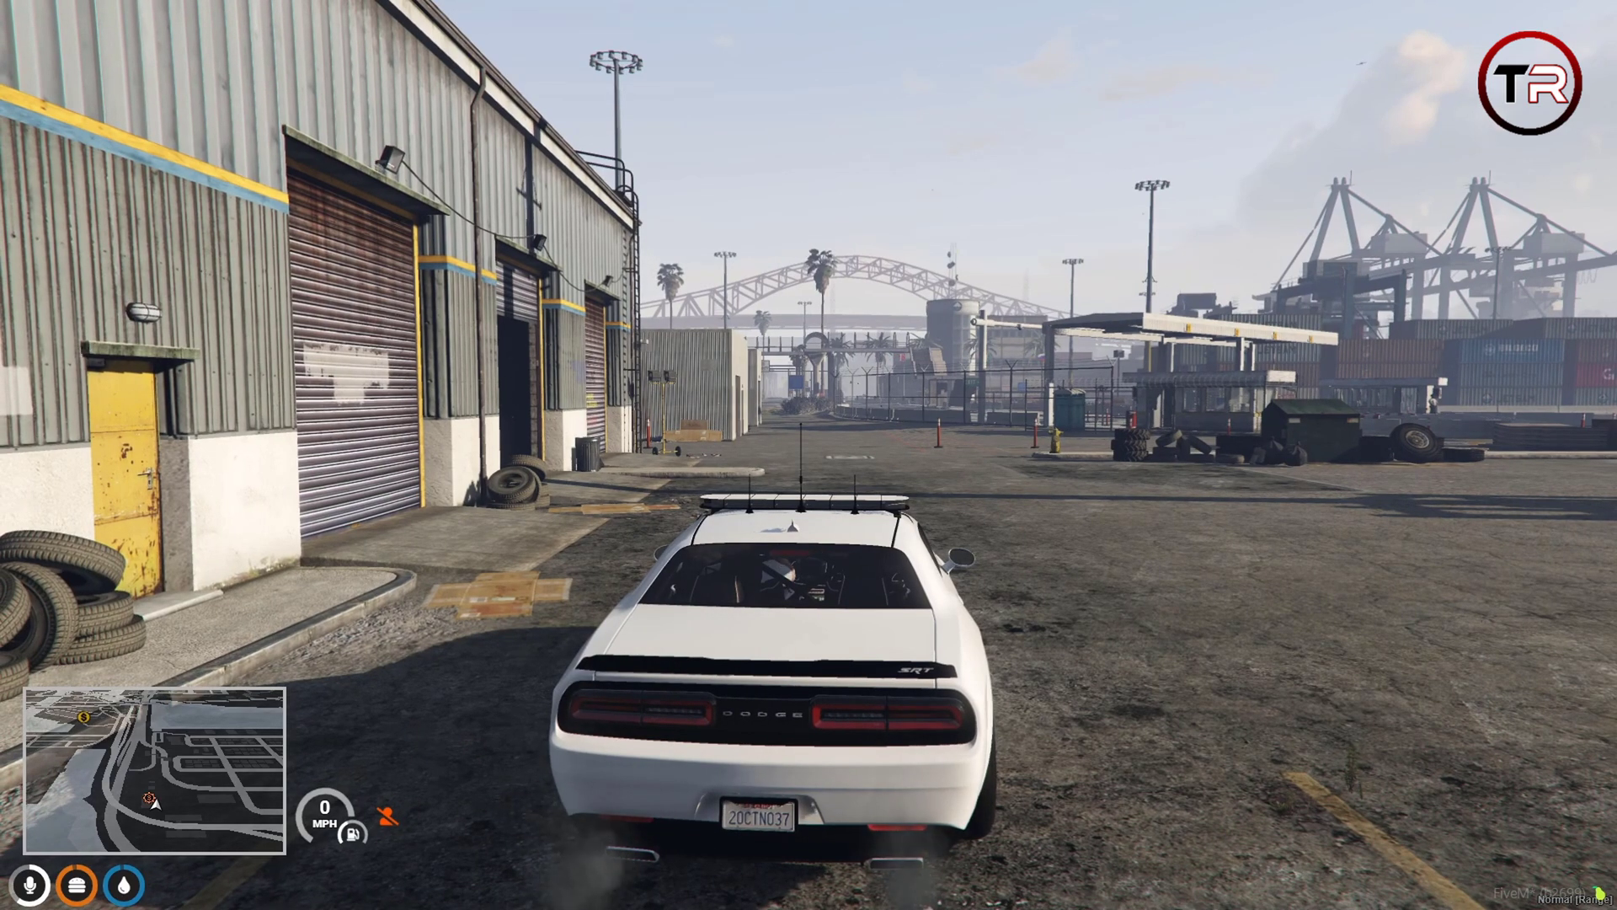
key("e")
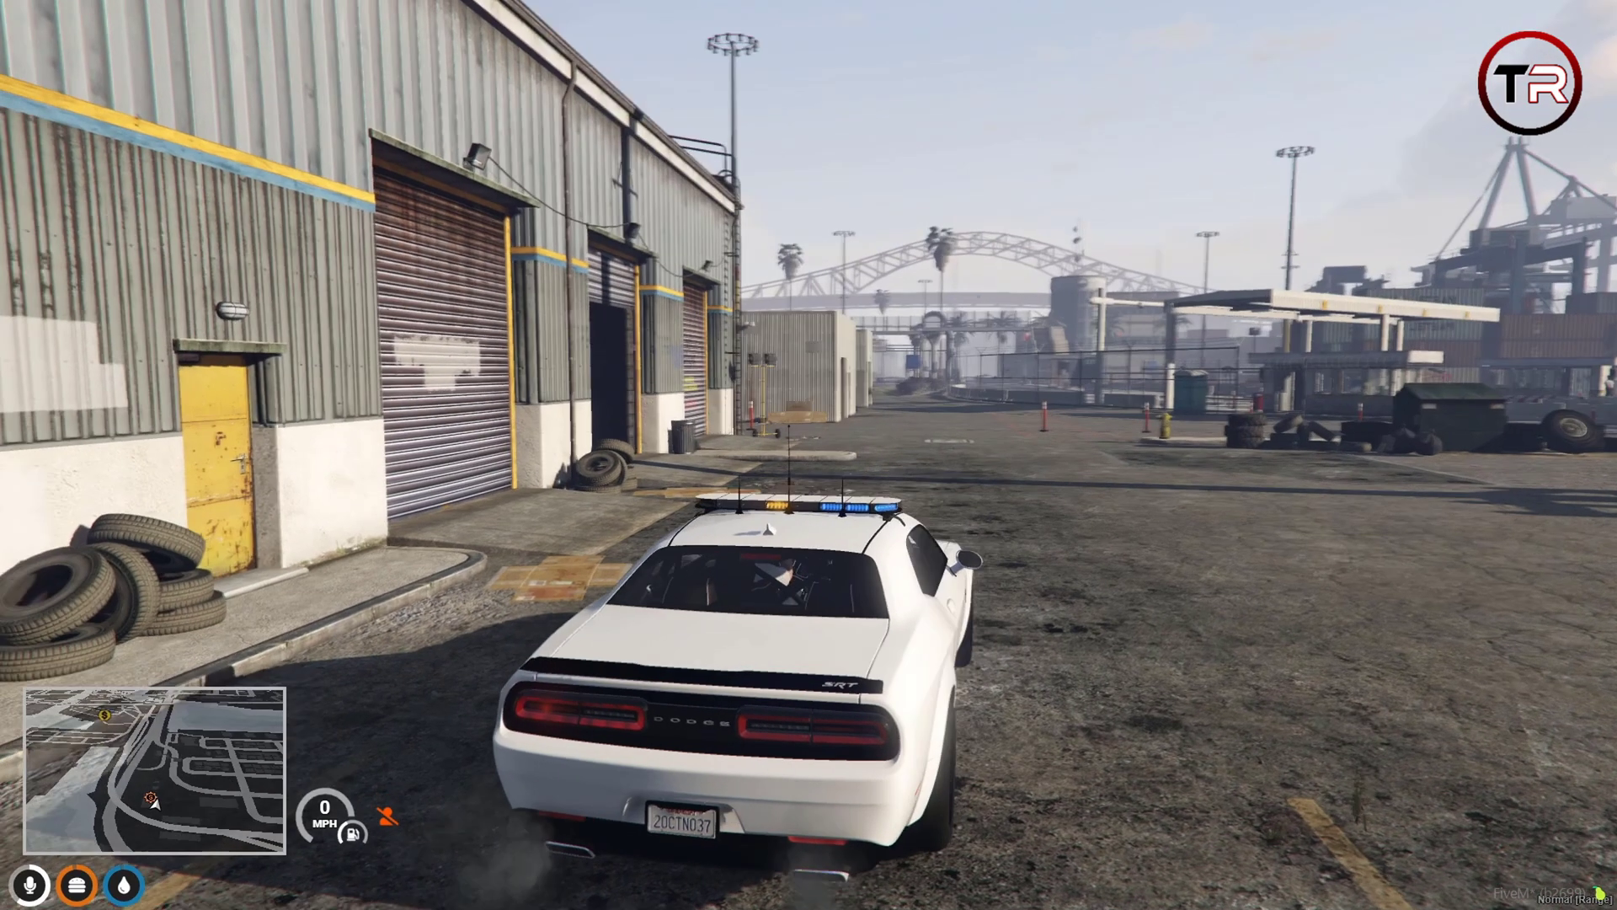
key("c")
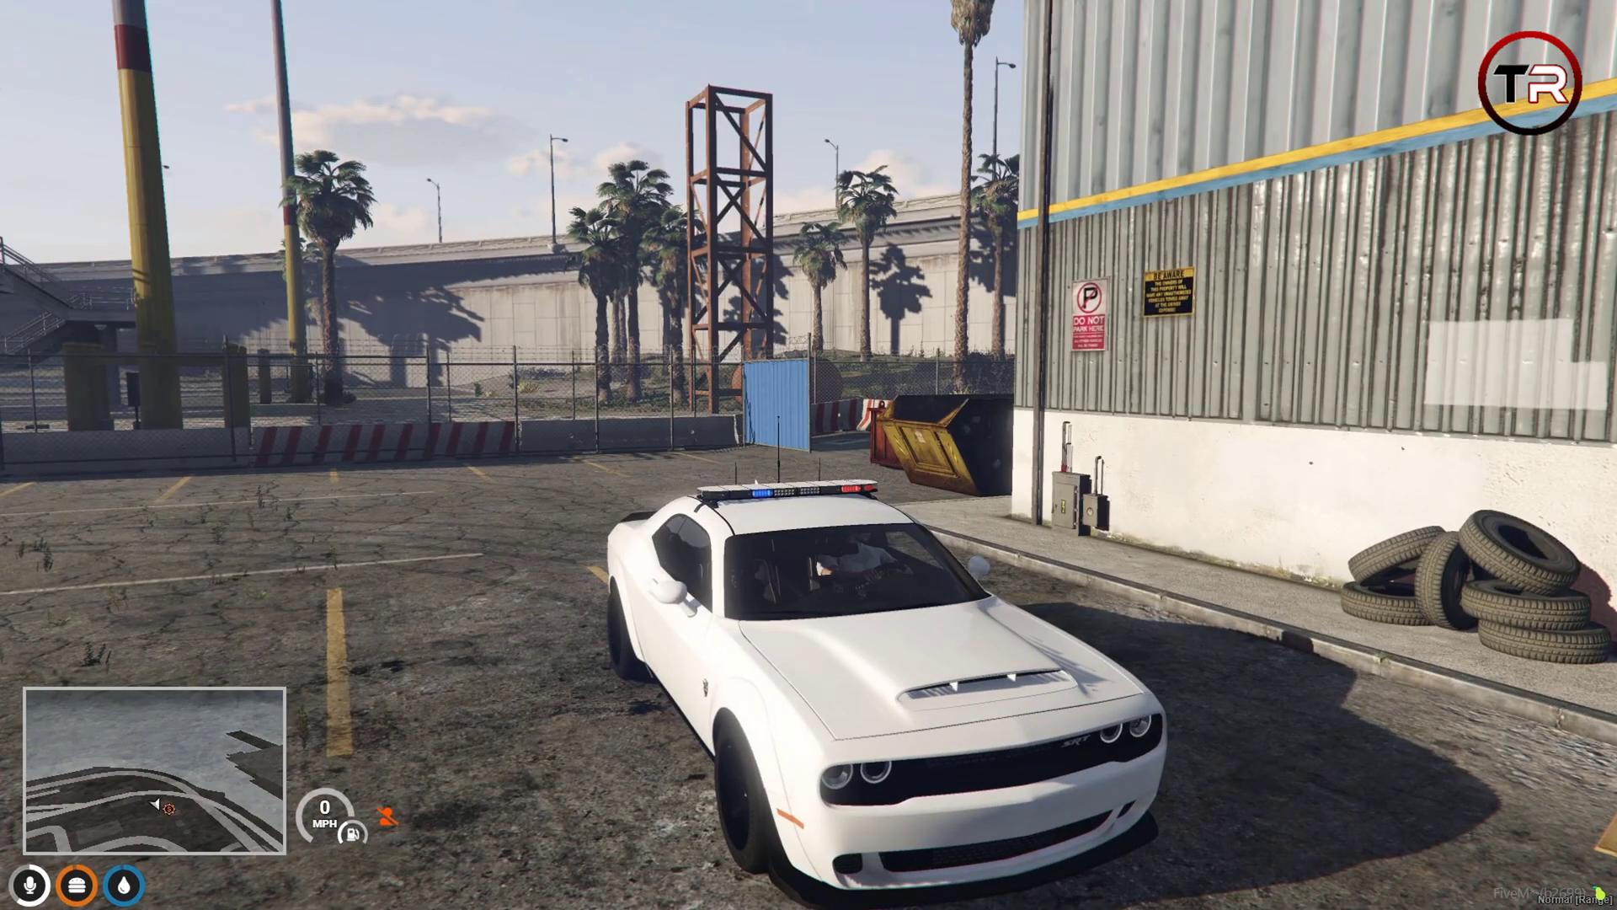
key("c")
key("c")
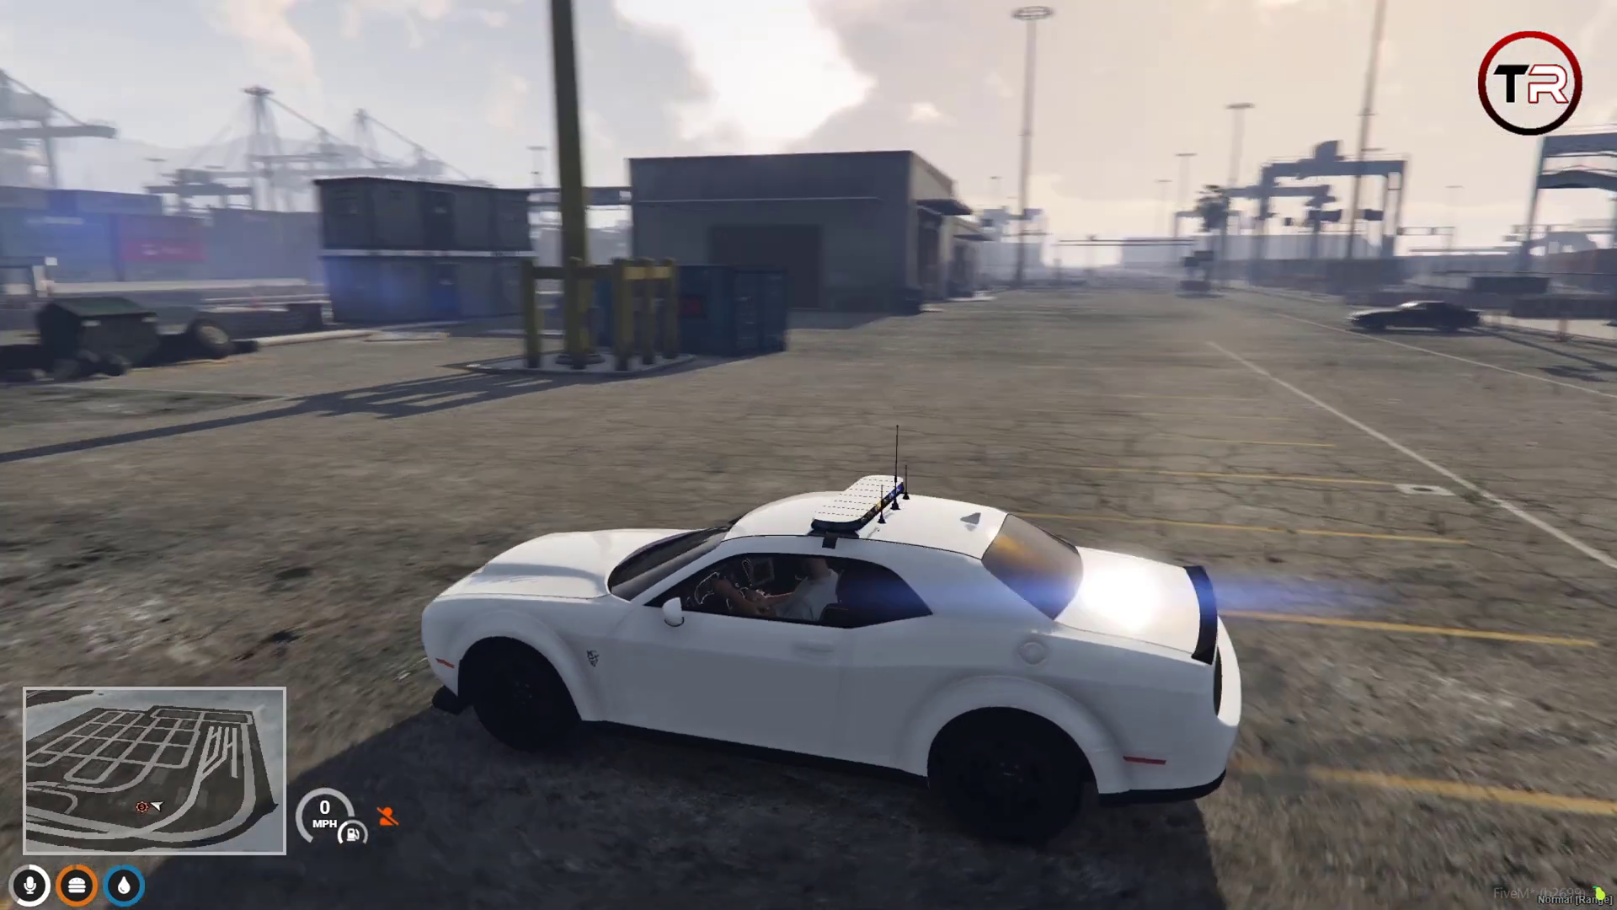
key("c")
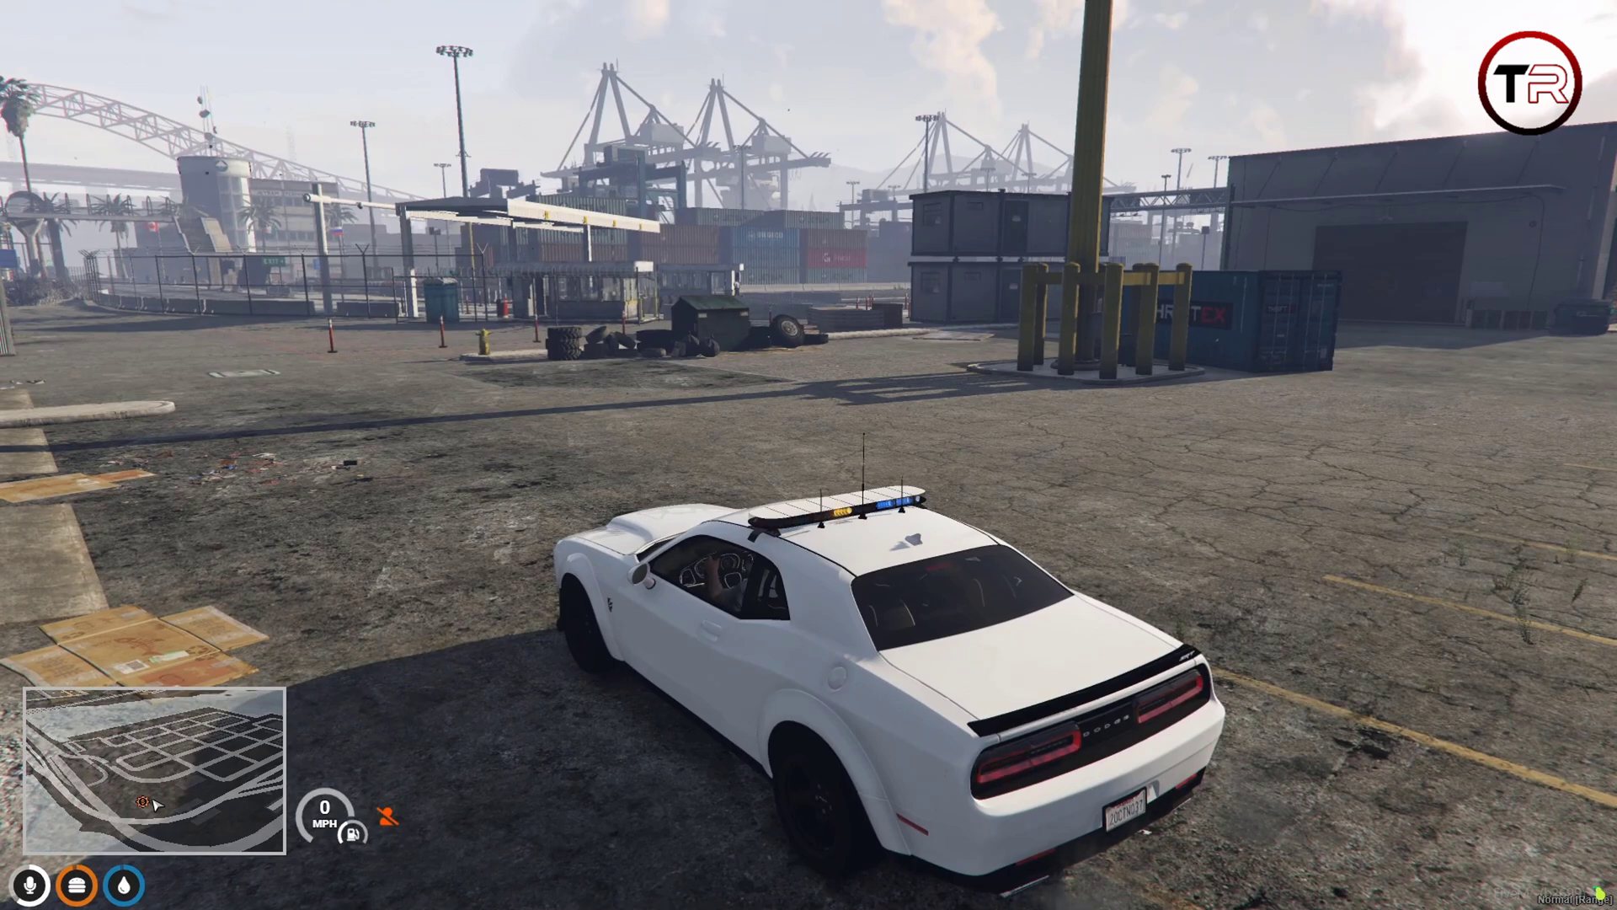
key("c")
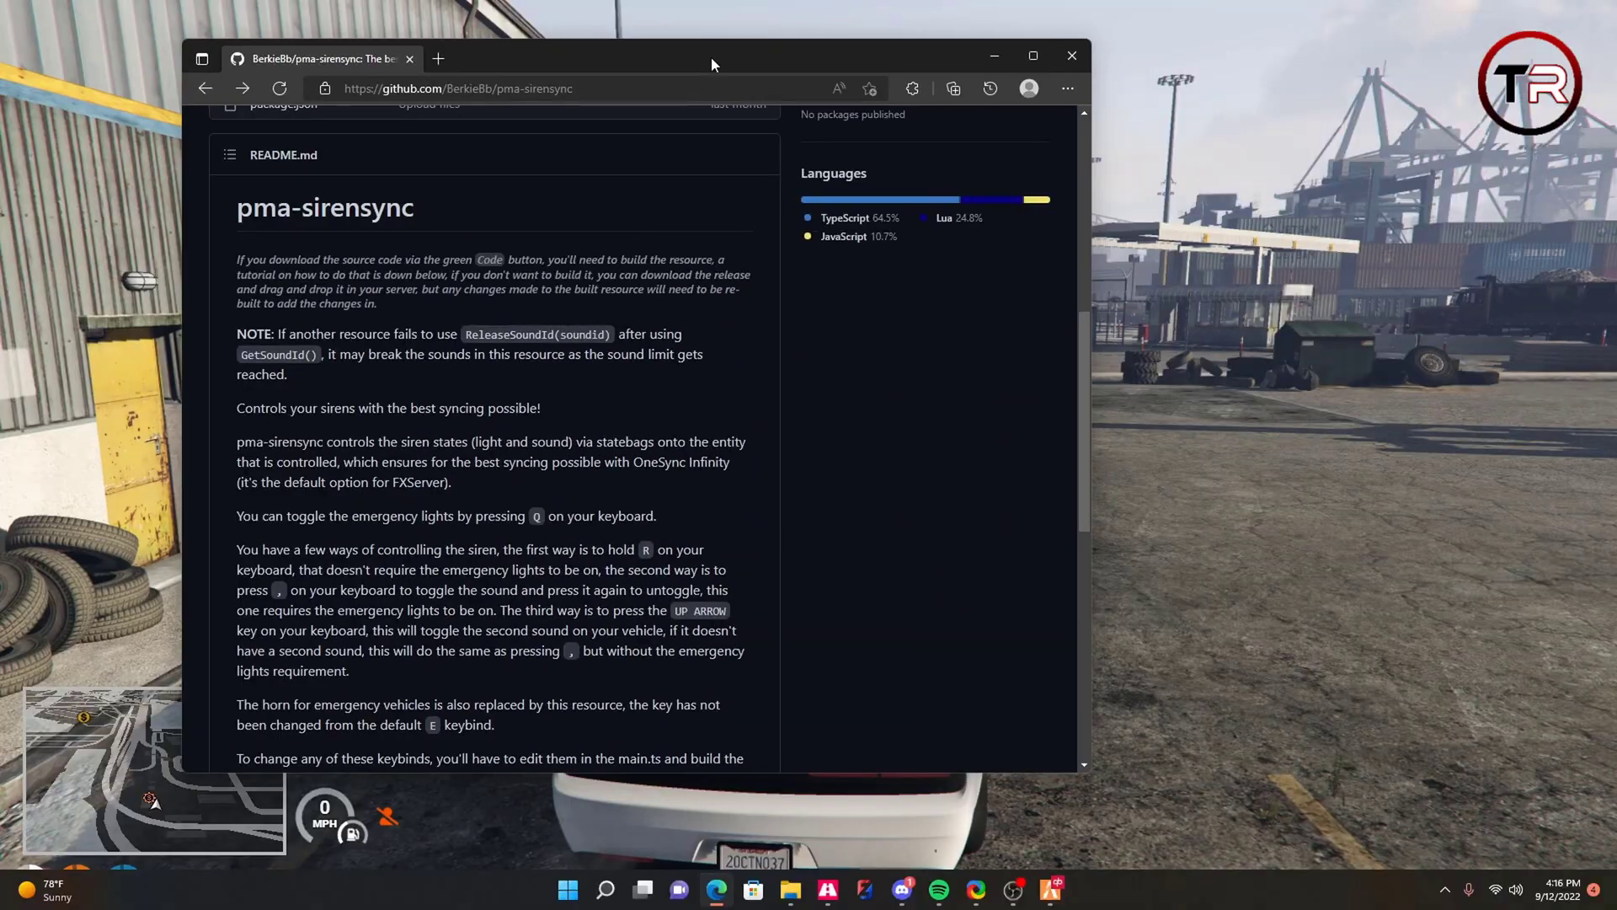
scroll(562, 494, "down", 1)
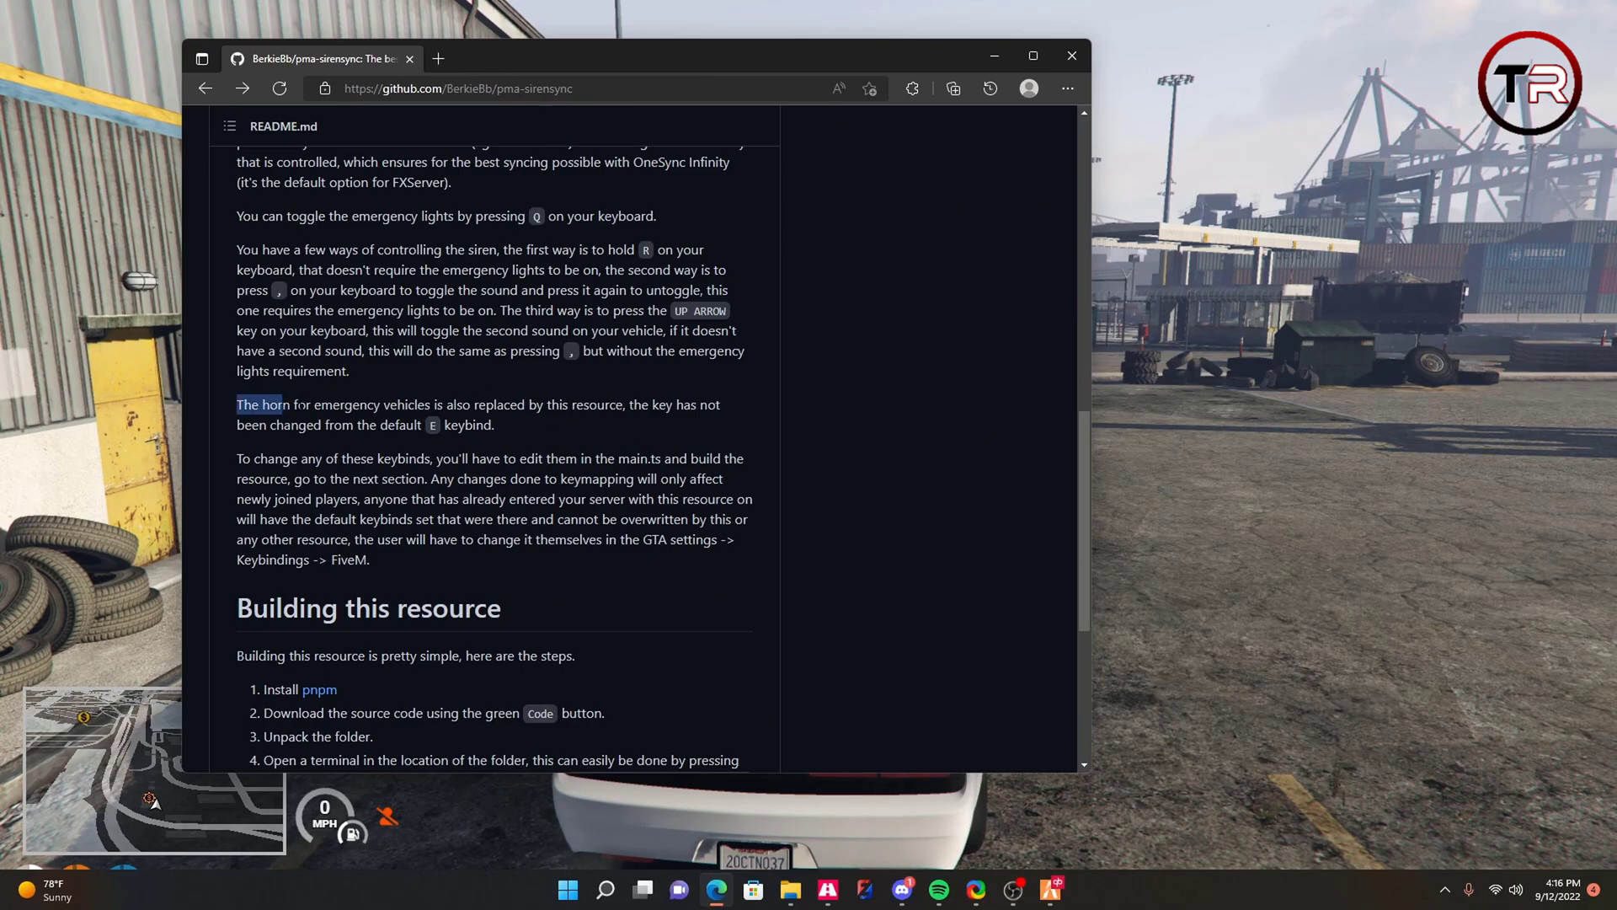
Highlight the README sentence about the replaced emergency-vehicle horn, then return to the game
left_click_drag(261, 405, 380, 404)
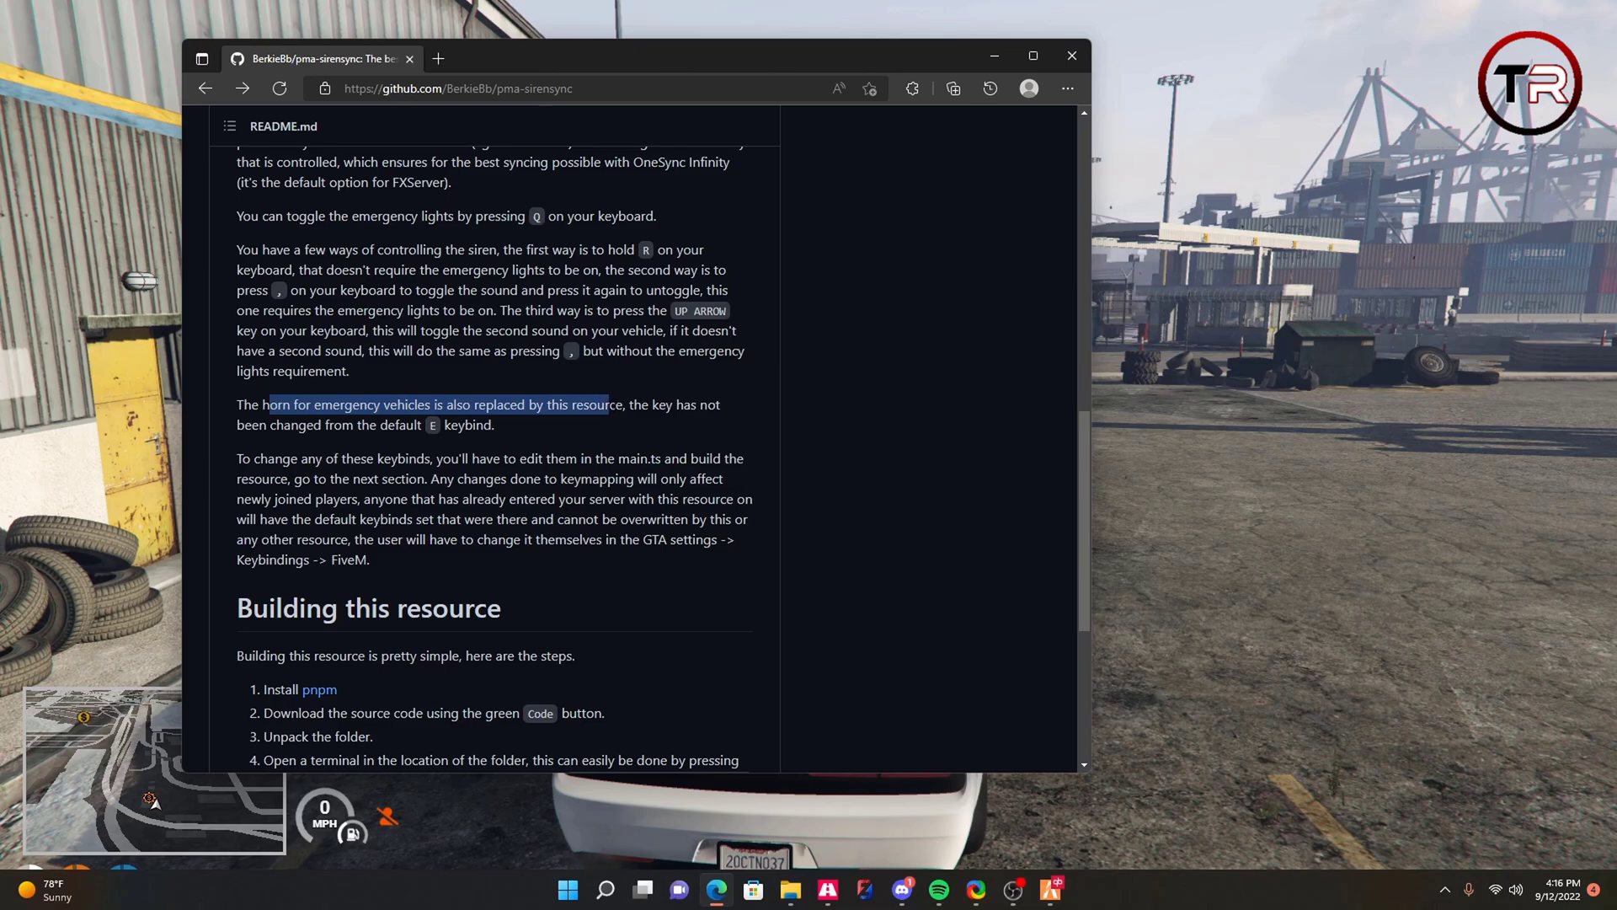
left_click(684, 402)
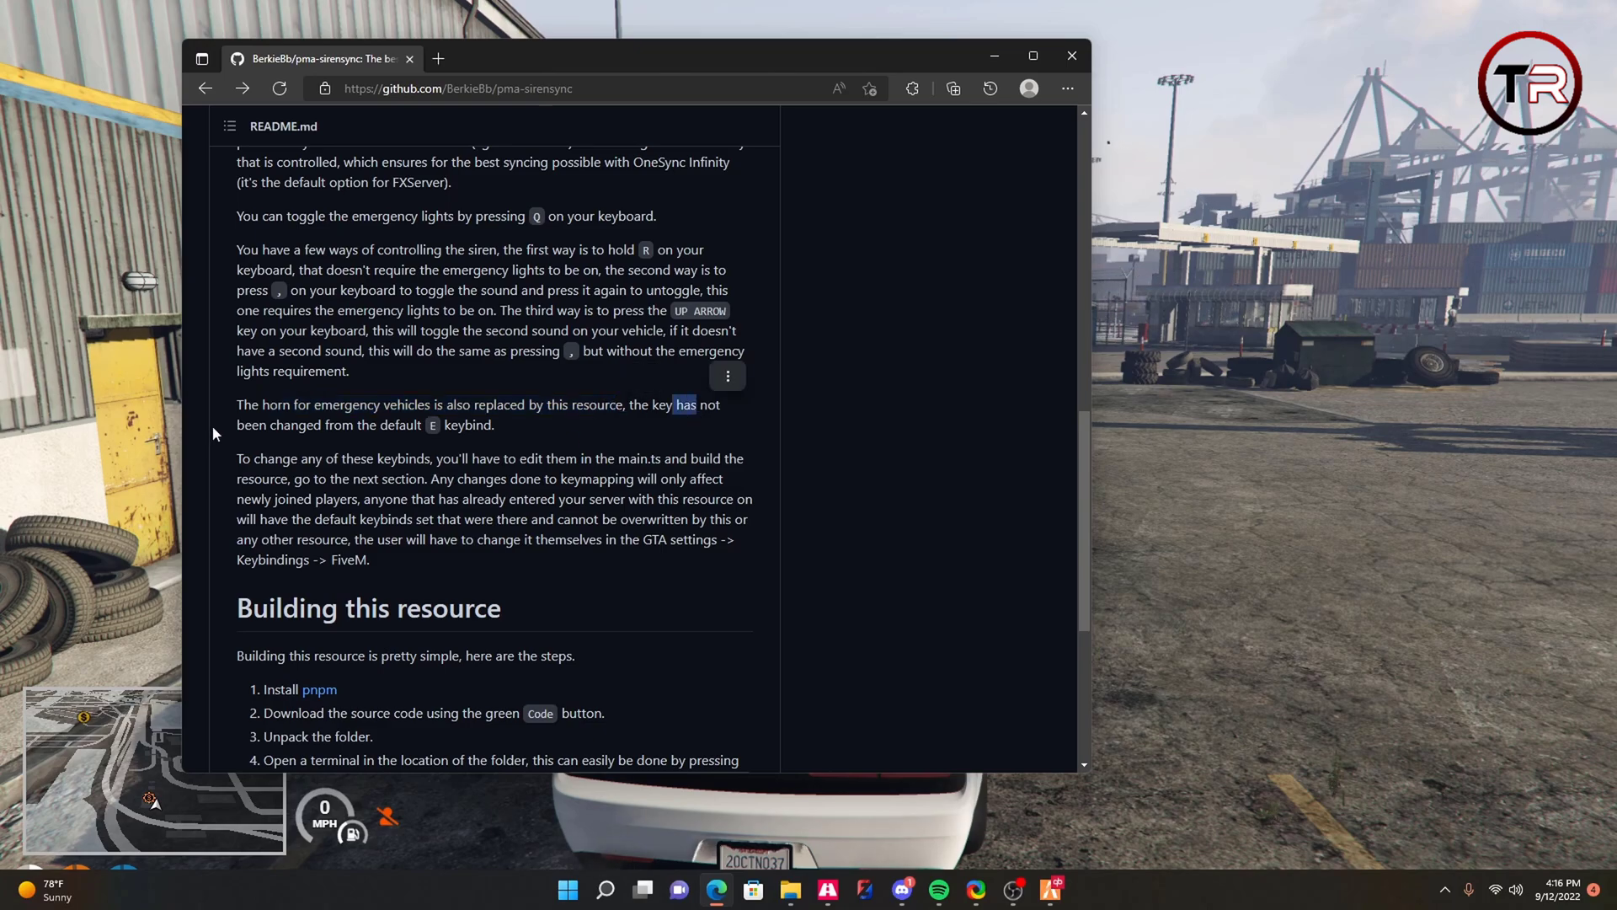
left_click(401, 447)
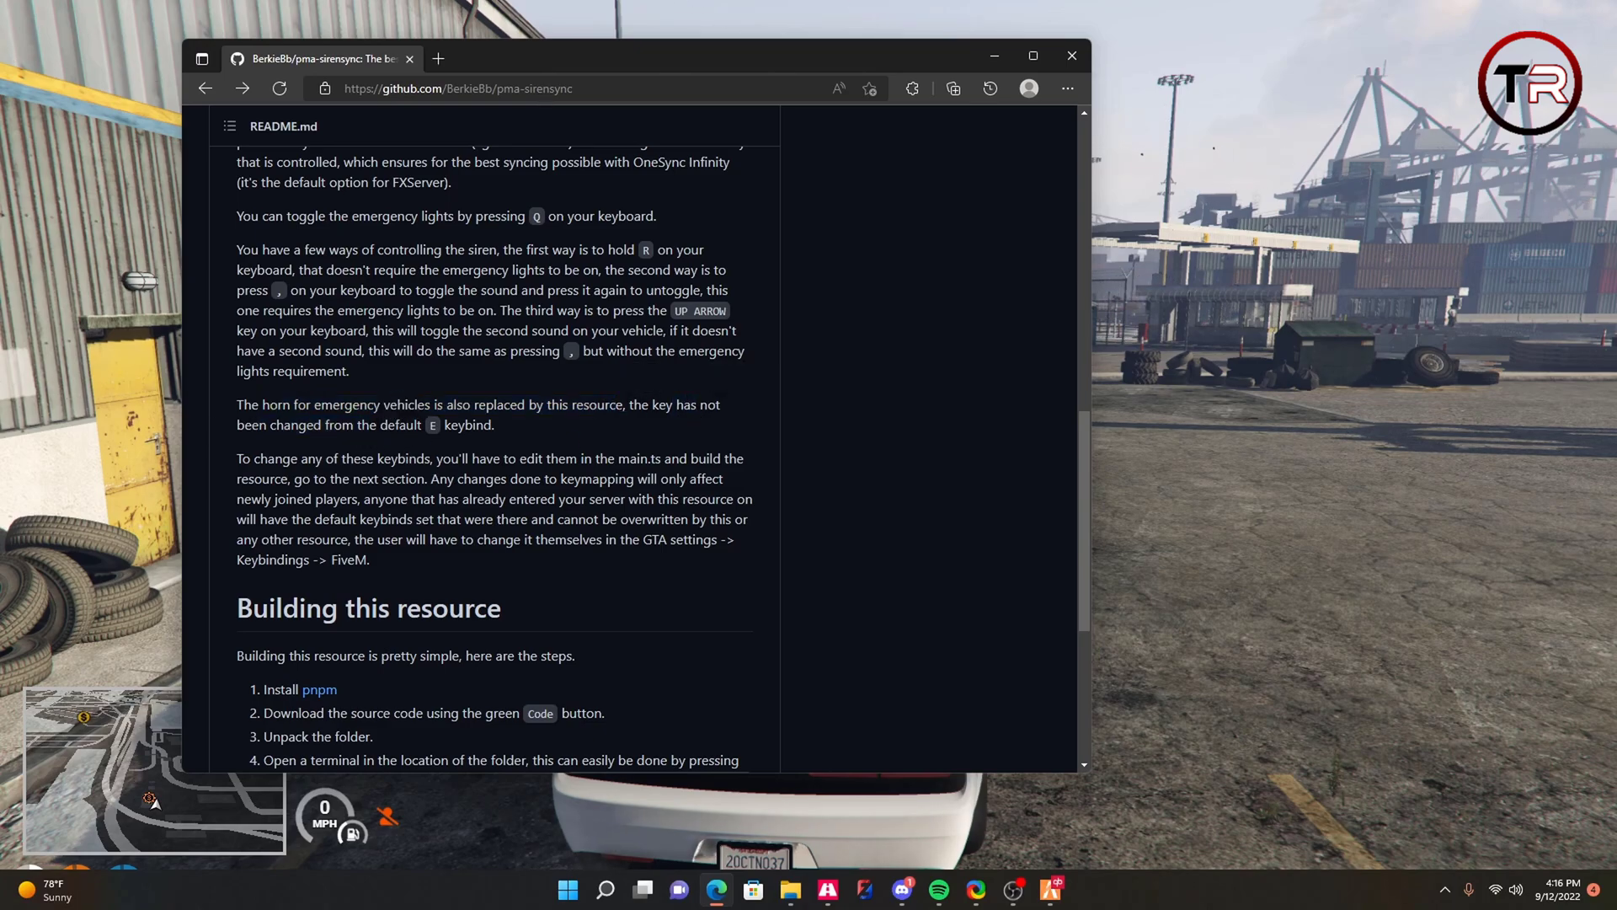
key("alt+Tab")
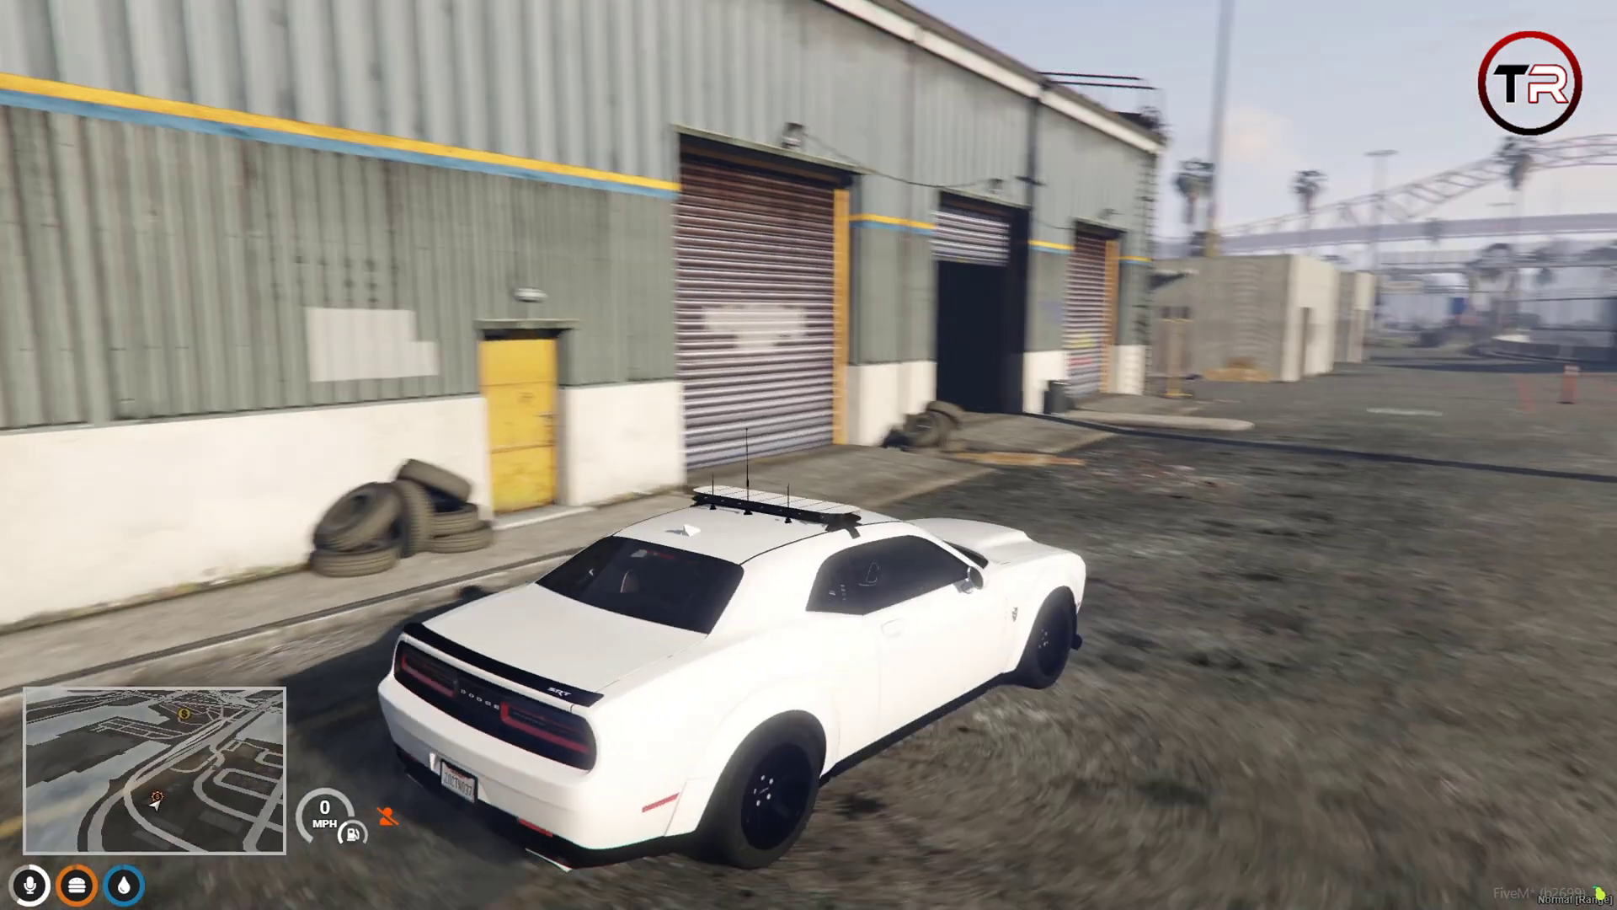
Orbit the camera around the parked police car with its lightbar flashing
left_click_drag(809, 455, 1137, 455)
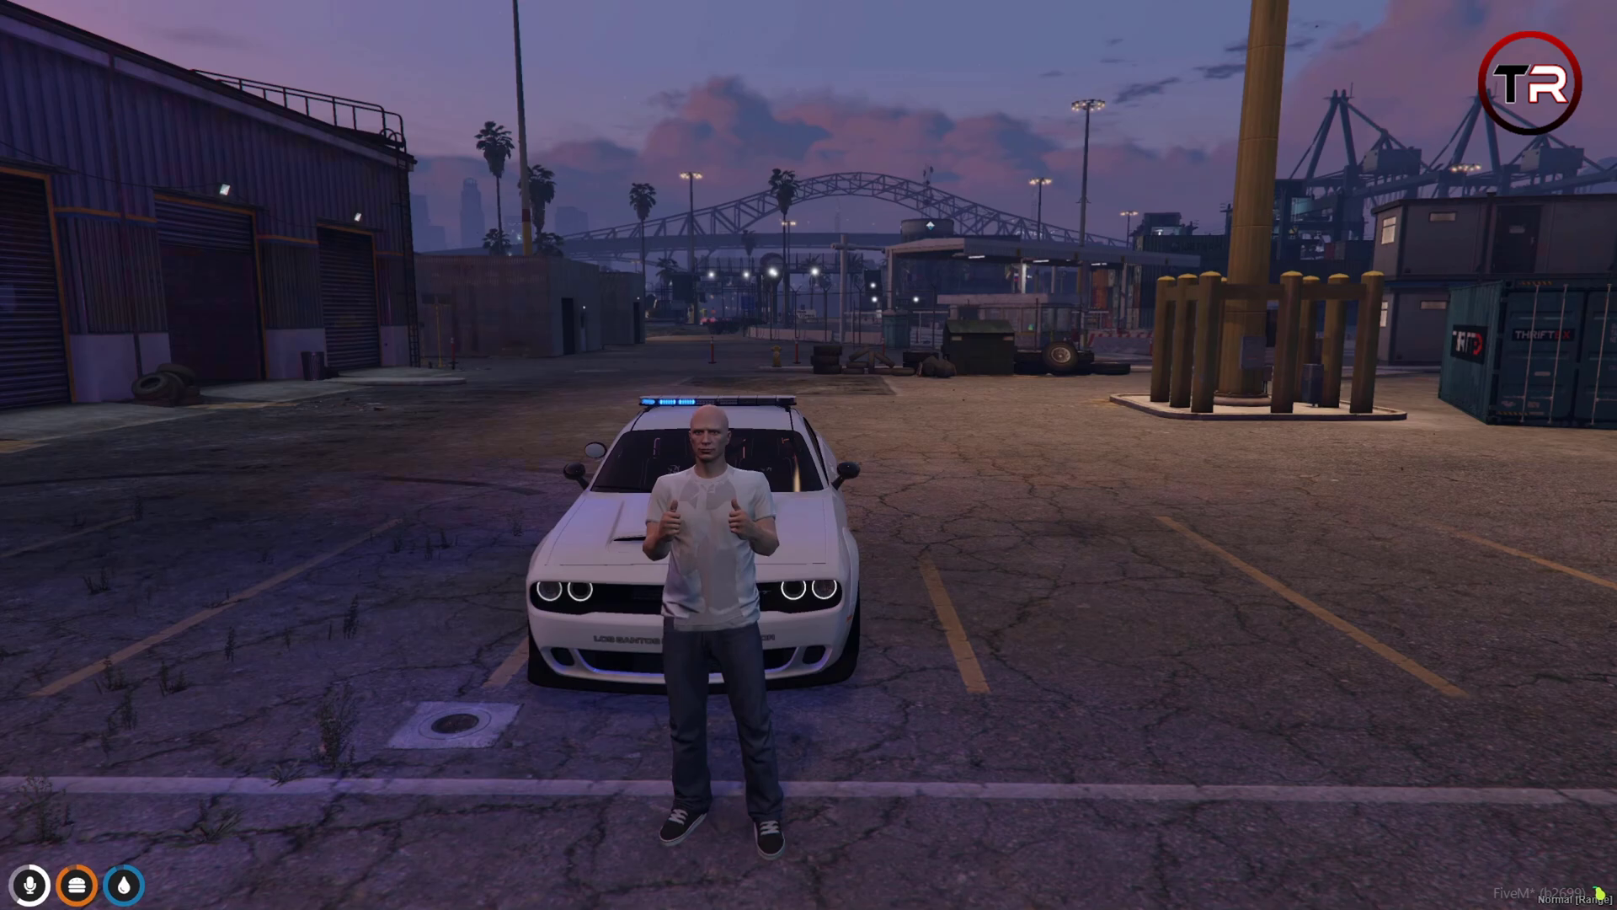